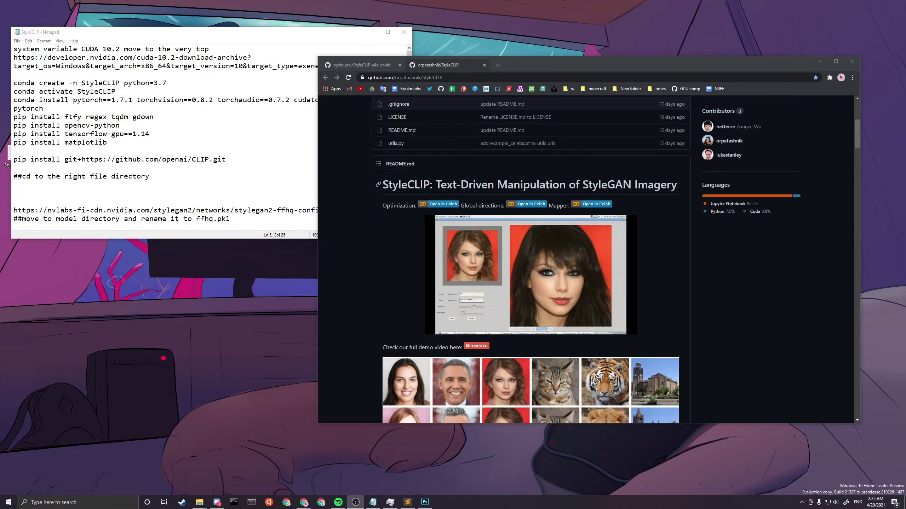
- Compare the file lists and READMEs of the original StyleCLIP repository and its StyleCLIP-e4e-colab fork
scroll(382, 228, "down", 1)
scroll(382, 231, "down", 1)
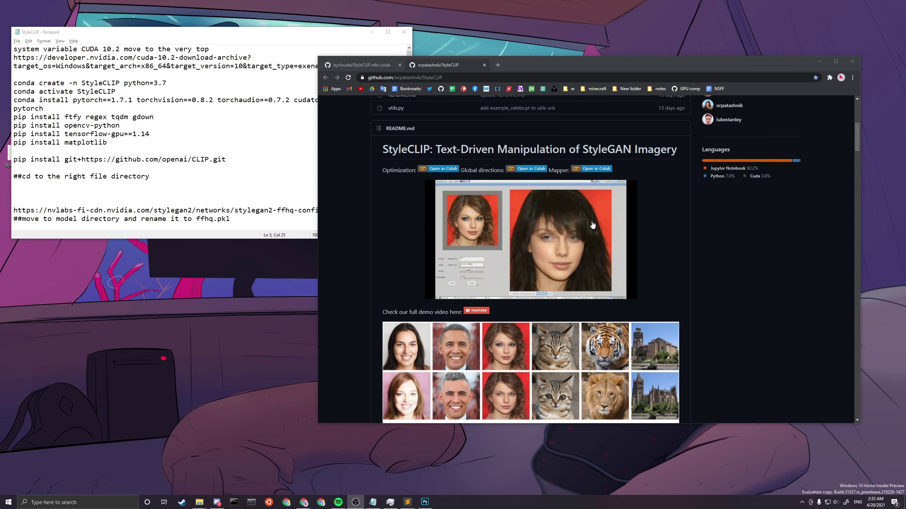
scroll(486, 237, "up", 1)
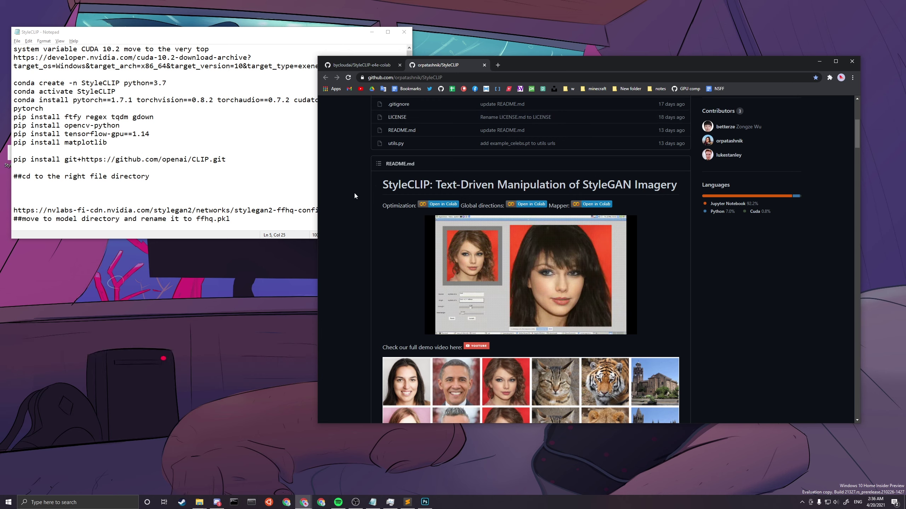
scroll(350, 195, "up", 5)
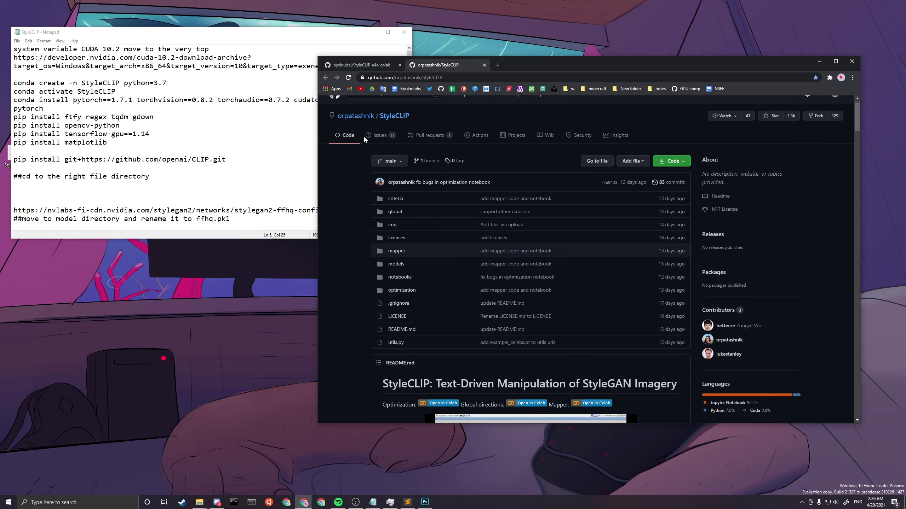
left_click(374, 65)
scroll(439, 230, "down", 6)
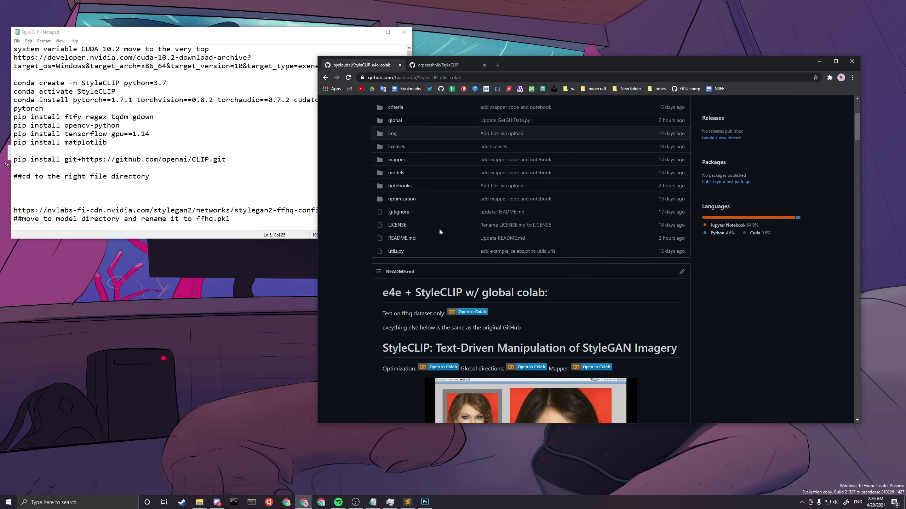
scroll(407, 199, "up", 3)
scroll(410, 197, "down", 2)
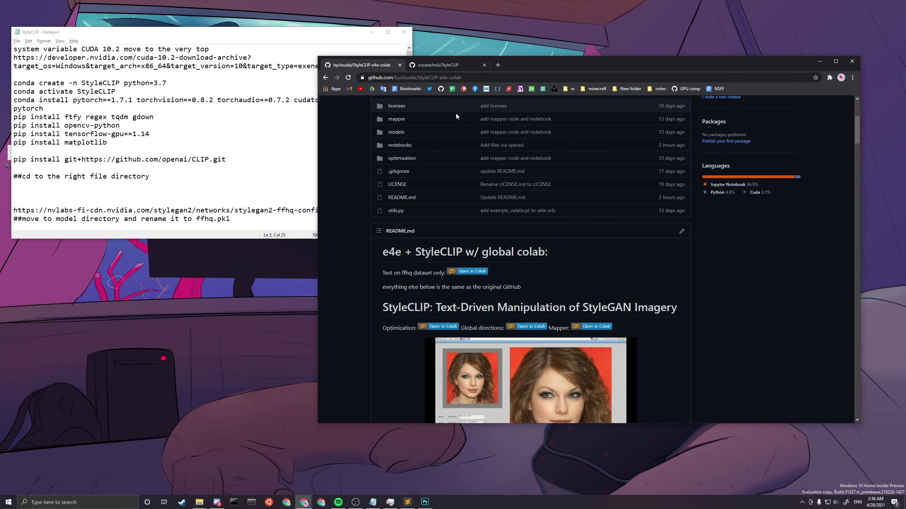
left_click(455, 66)
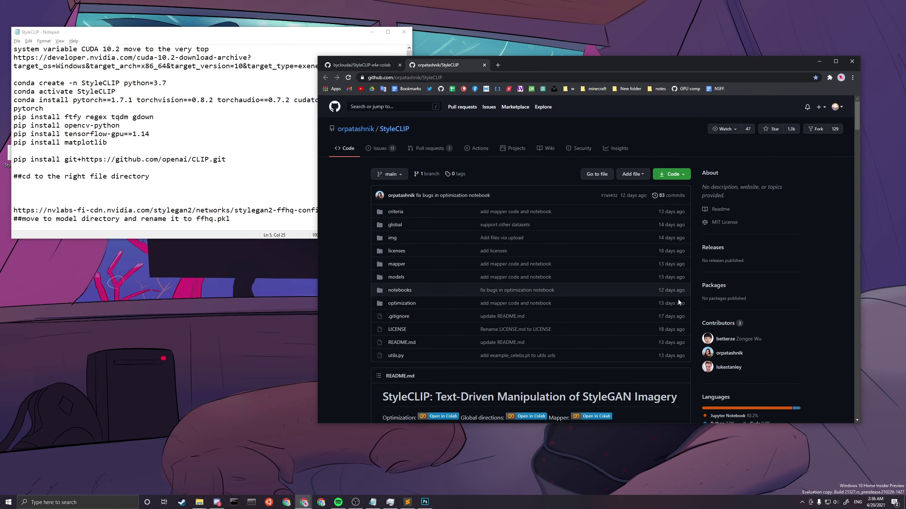
scroll(546, 249, "down", 5)
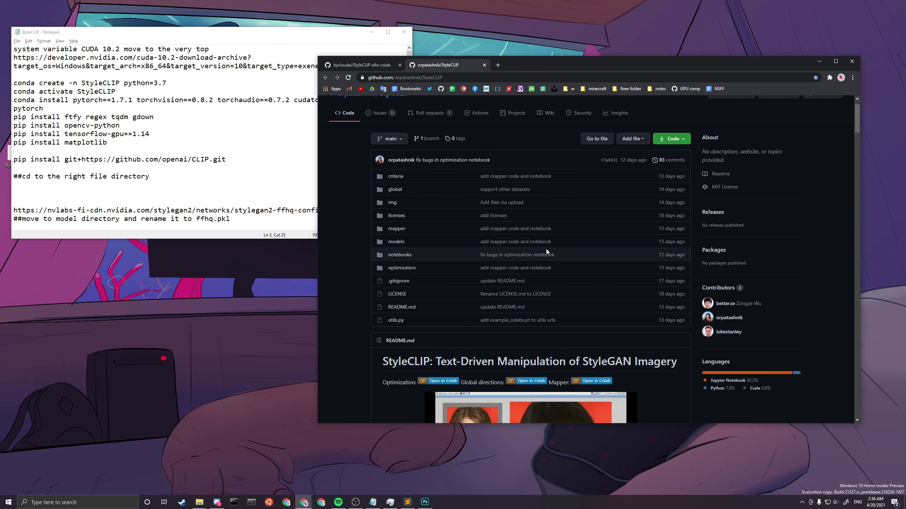
left_click(361, 67)
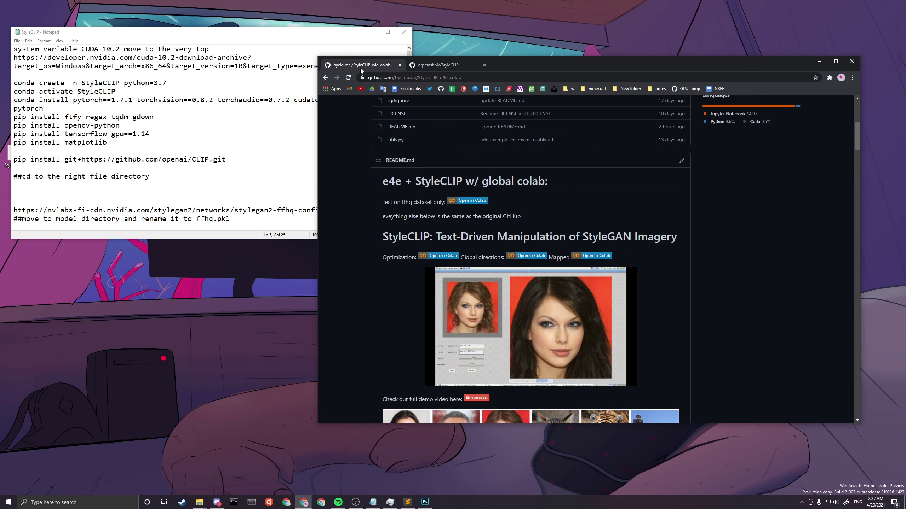
- Close the original StyleCLIP repository page and show the README of the StyleCLIP-e4e-colab fork
left_click(403, 77)
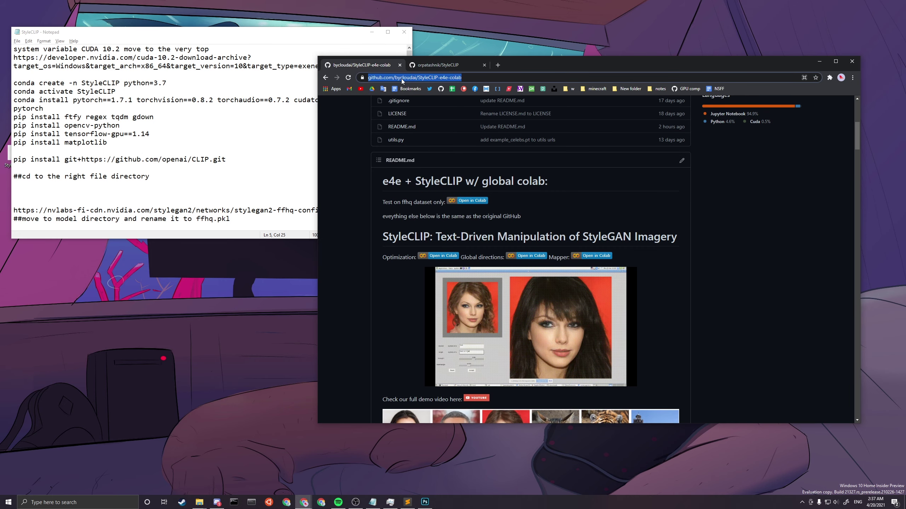
key("ctrl+Tab")
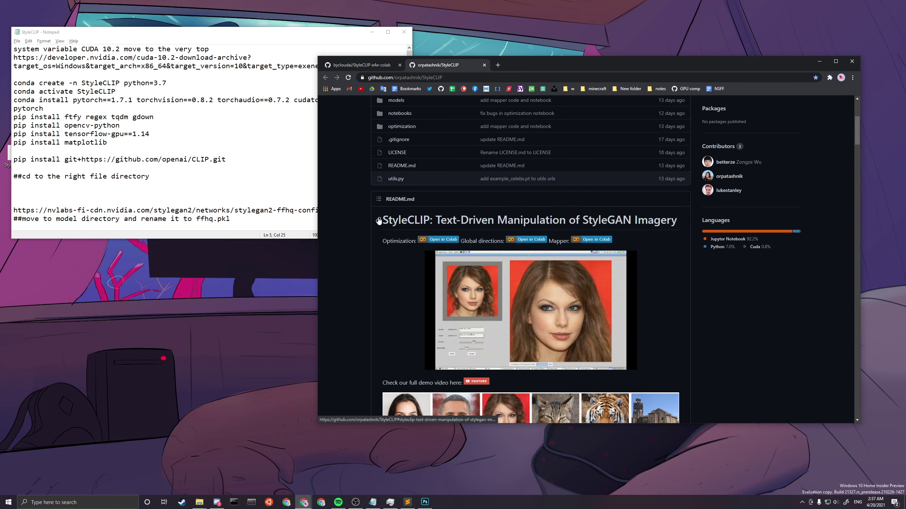
left_click(483, 65)
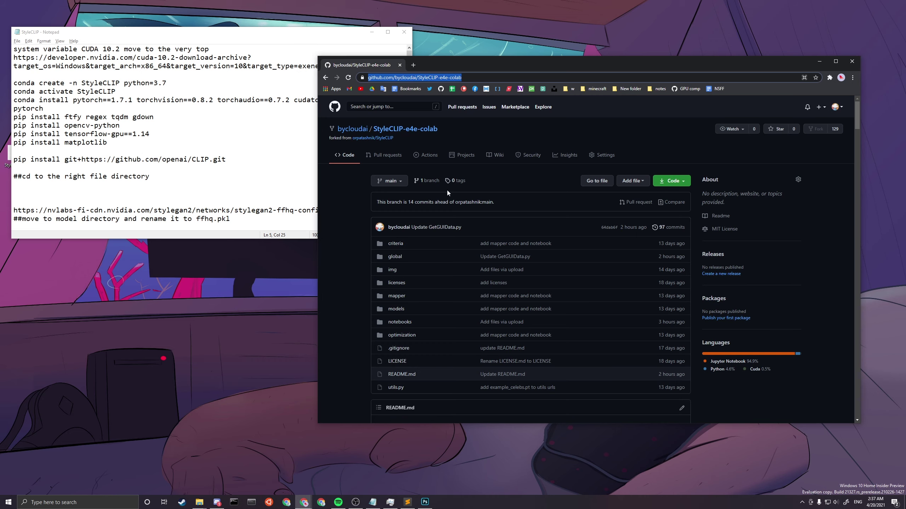
scroll(420, 237, "down", 6)
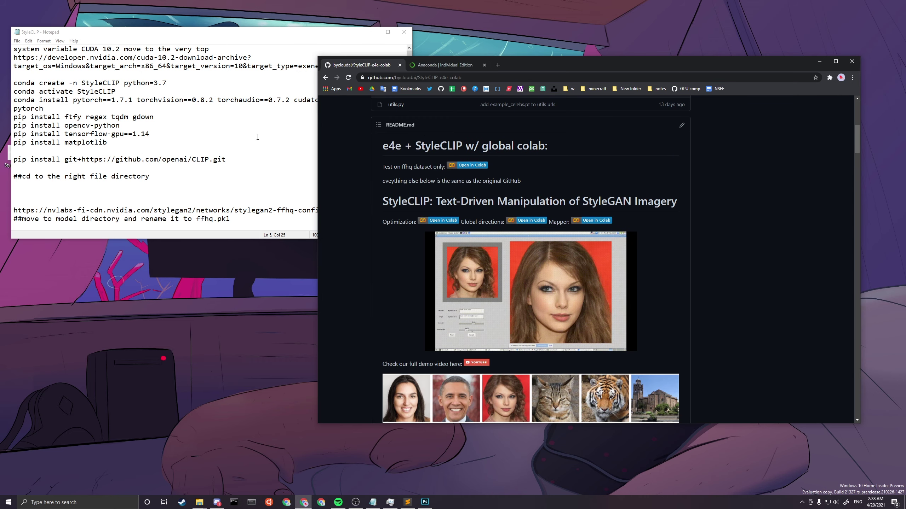
- Go to the Windows installers on the Anaconda Individual Edition page
left_click(447, 65)
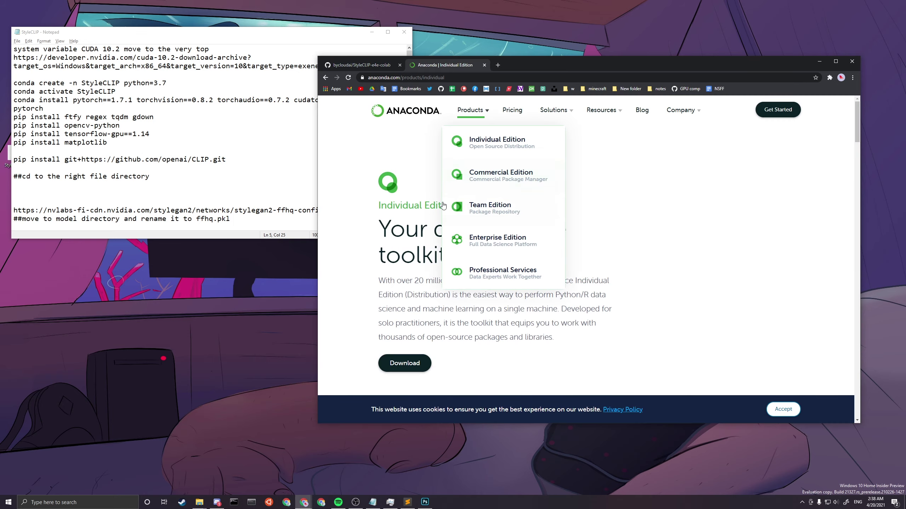
scroll(405, 237, "down", 3)
scroll(404, 237, "up", 1)
left_click(410, 293)
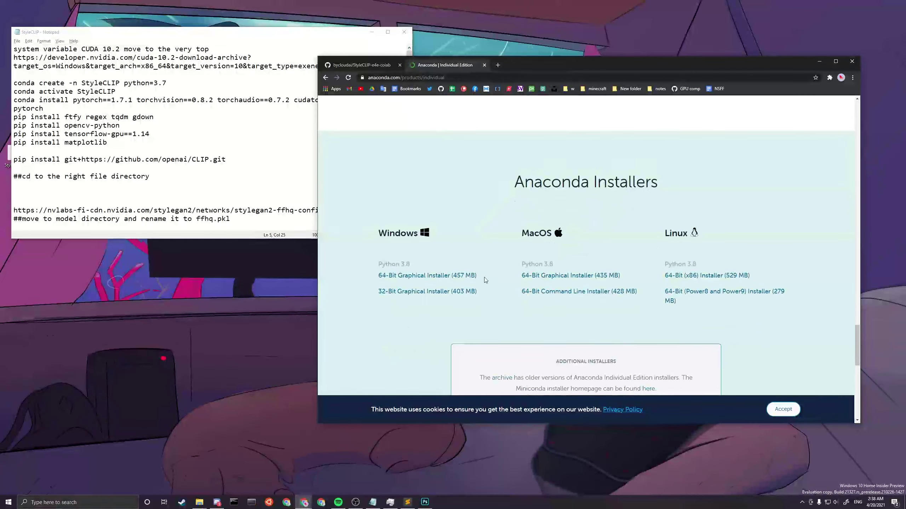
left_click(380, 278)
- Copy the CUDA 10.2 download link from the StyleCLIP notes and open it in a new browser page, showing the Windows 10 installers
key("alt+Tab")
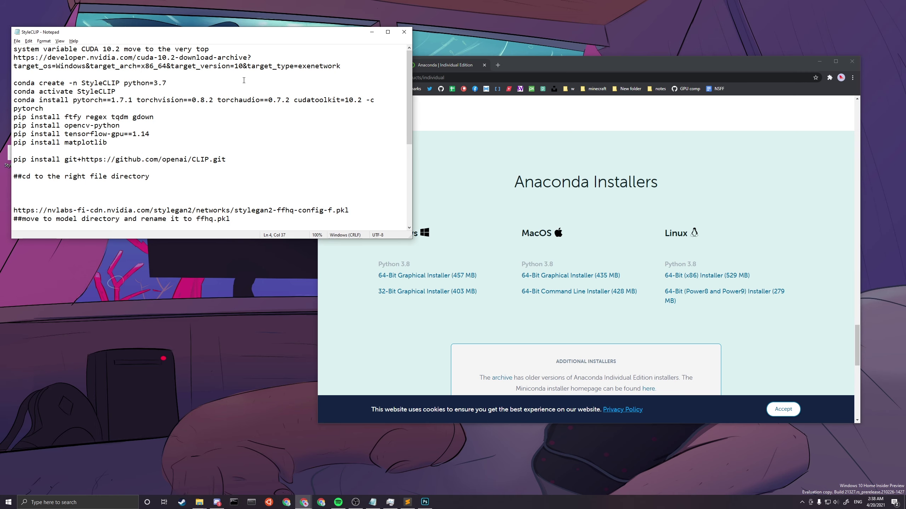
left_click_drag(341, 67, 14, 58)
key("ctrl+c")
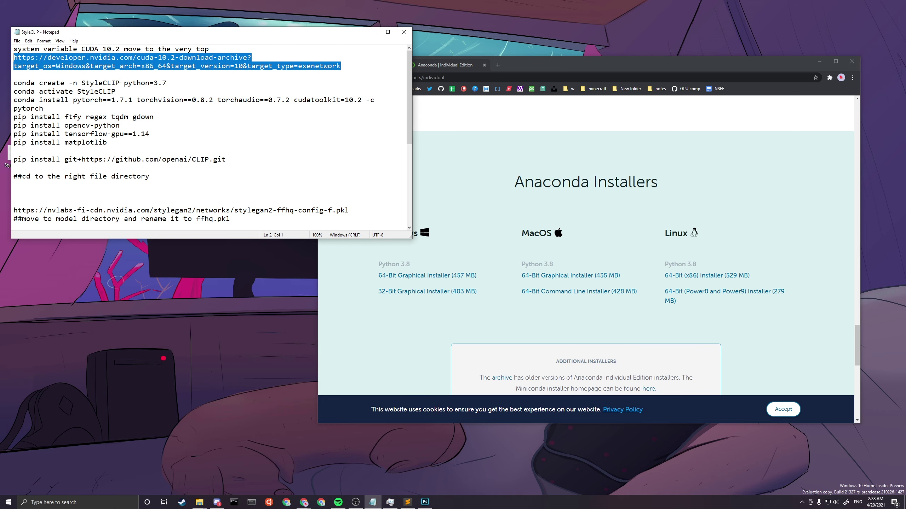
left_click(439, 168)
key("ctrl+t")
key("ctrl+v")
key("Return")
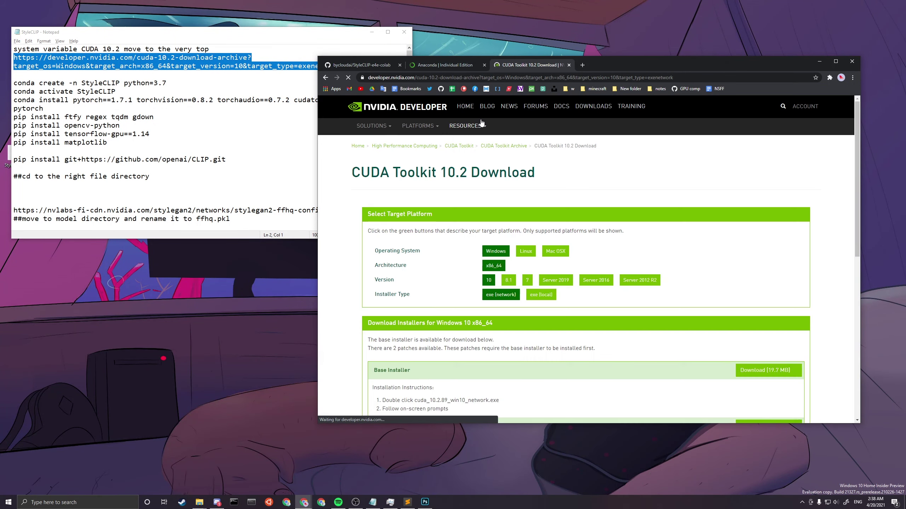
scroll(778, 316, "down", 2)
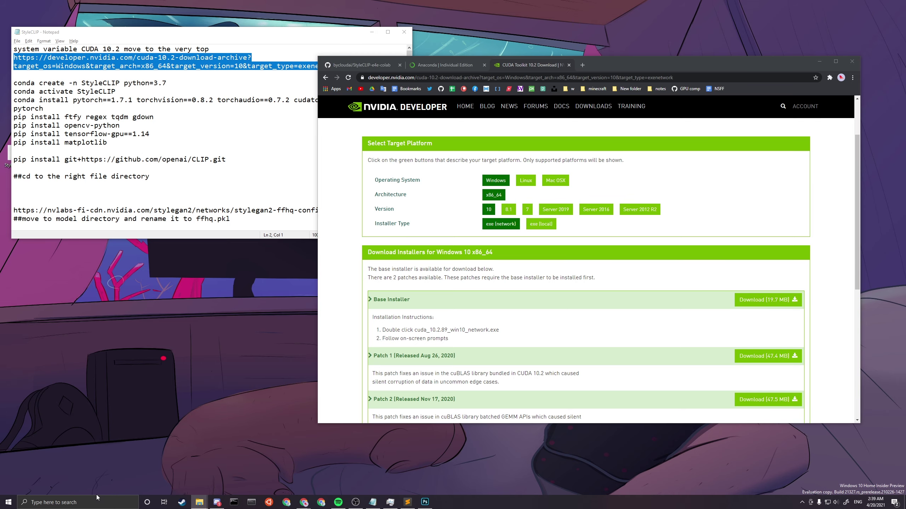
- Find the system environment variable settings in Windows and open the Environment Variables window
left_click(97, 498)
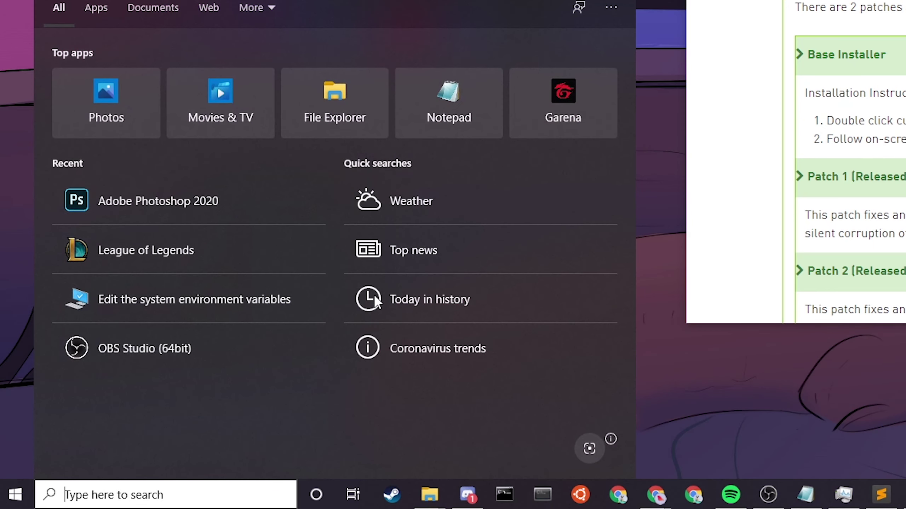
type("en")
key("Return")
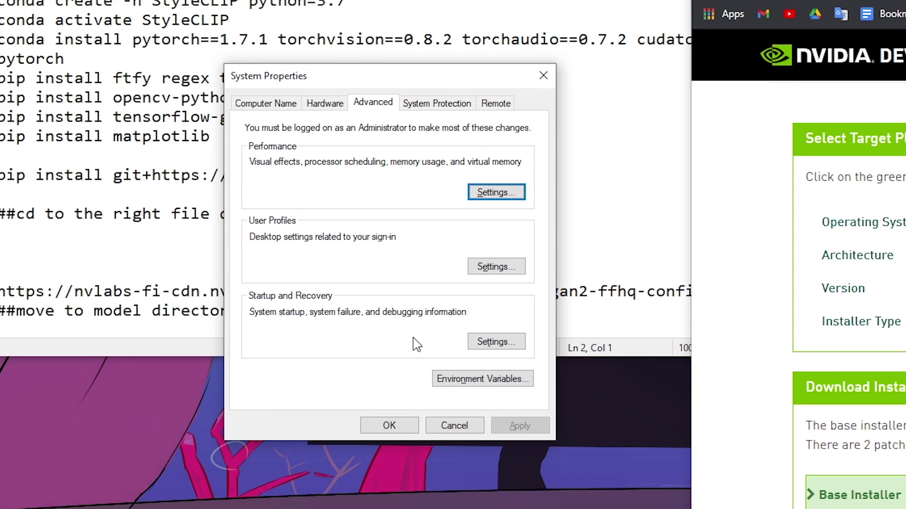
left_click(455, 383)
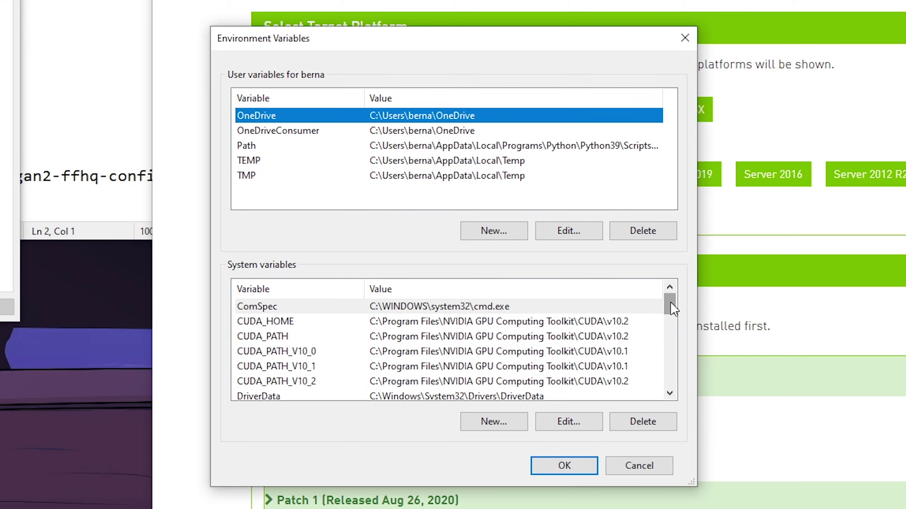
- Open the system Path variable for editing and widen the window to show its full entries
left_click_drag(671, 303, 670, 307)
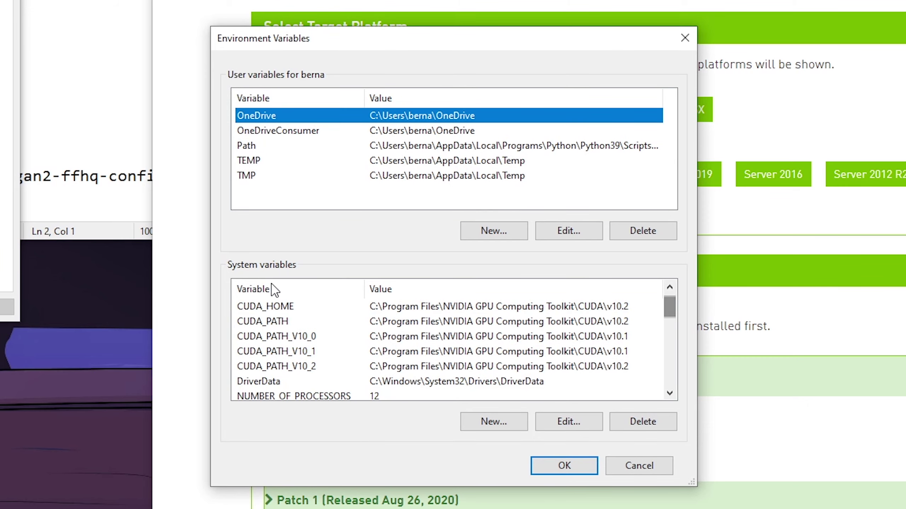
scroll(669, 314, "down", 4)
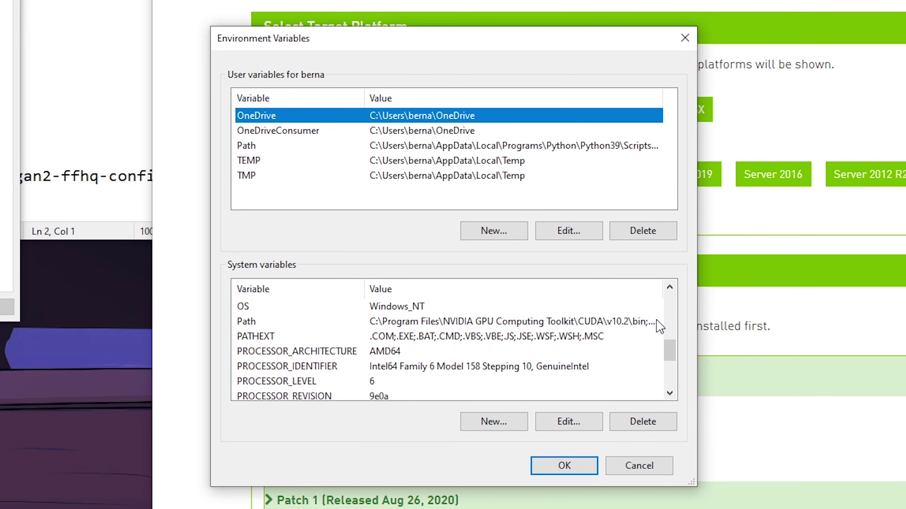
double_click(393, 325)
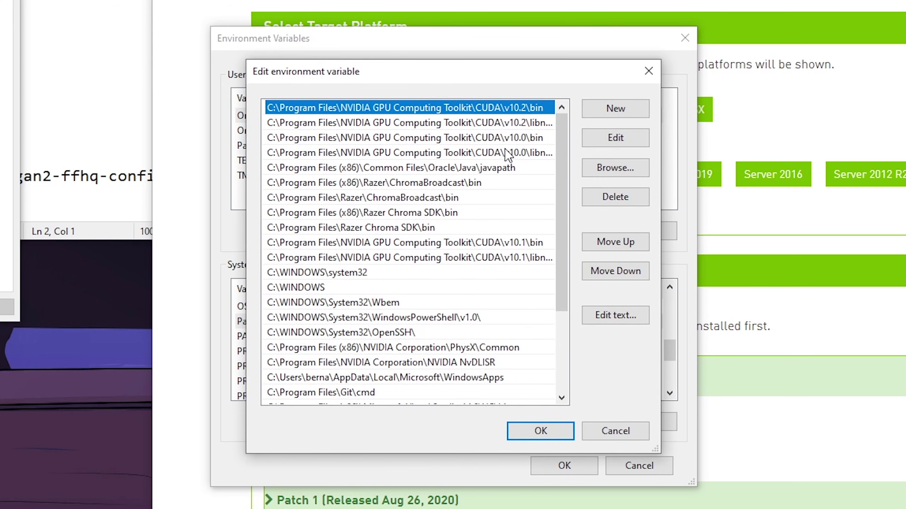
left_click(468, 123)
left_click_drag(665, 135, 770, 135)
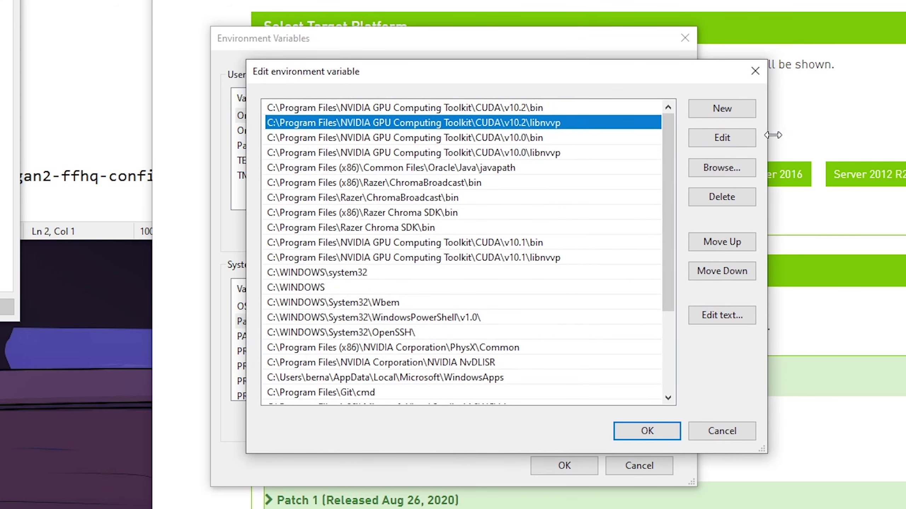
- Examine the CUDA v10.2 bin and libnvvp entries in the system Path list
left_click(545, 109)
left_click(317, 109)
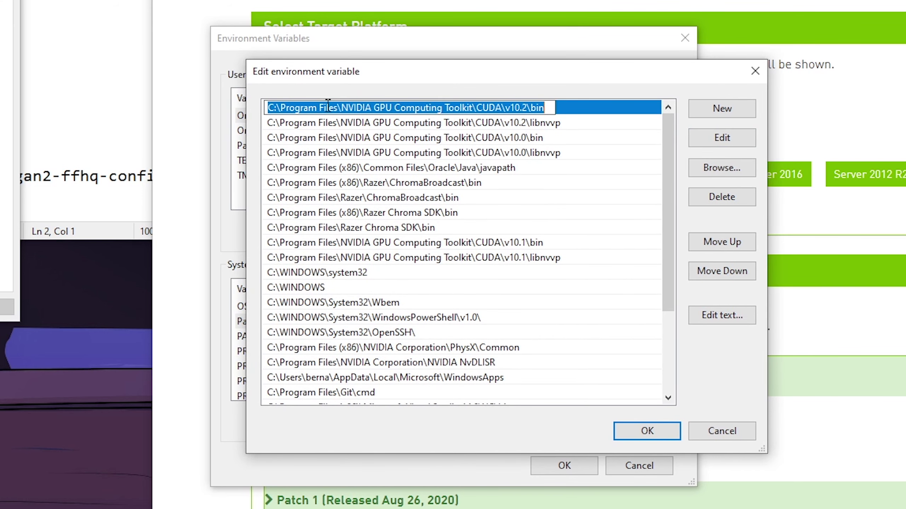
left_click(282, 123)
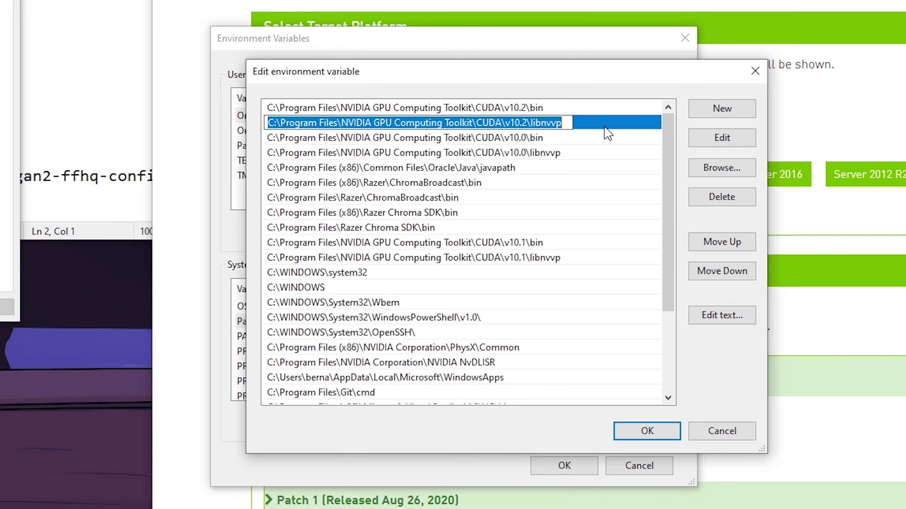
left_click(604, 111)
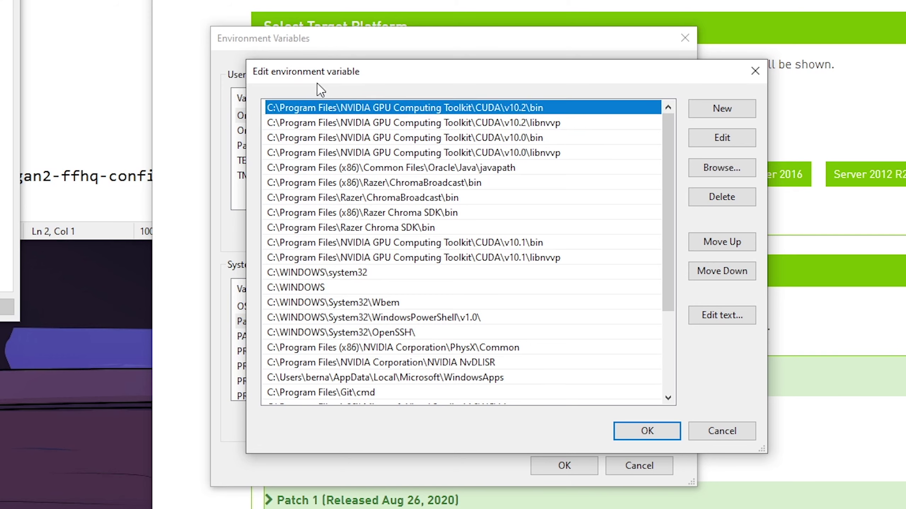
left_click(395, 123)
- Try moving the CUDA v10.2 bin entry down and back up, and start a new entry in the Path list
left_click(410, 109)
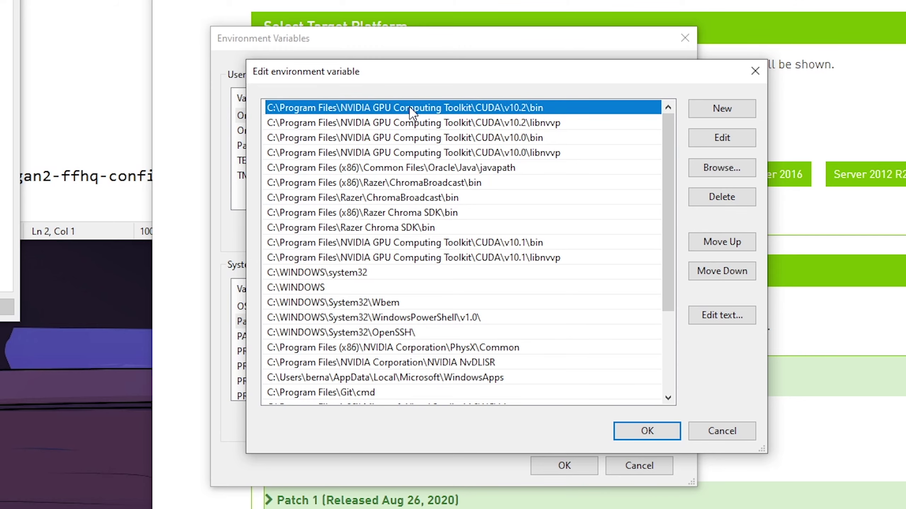
left_click(717, 271)
left_click(722, 243)
scroll(558, 200, "down", 3)
scroll(573, 199, "up", 3)
scroll(573, 199, "down", 1)
left_click(733, 114)
key("Escape")
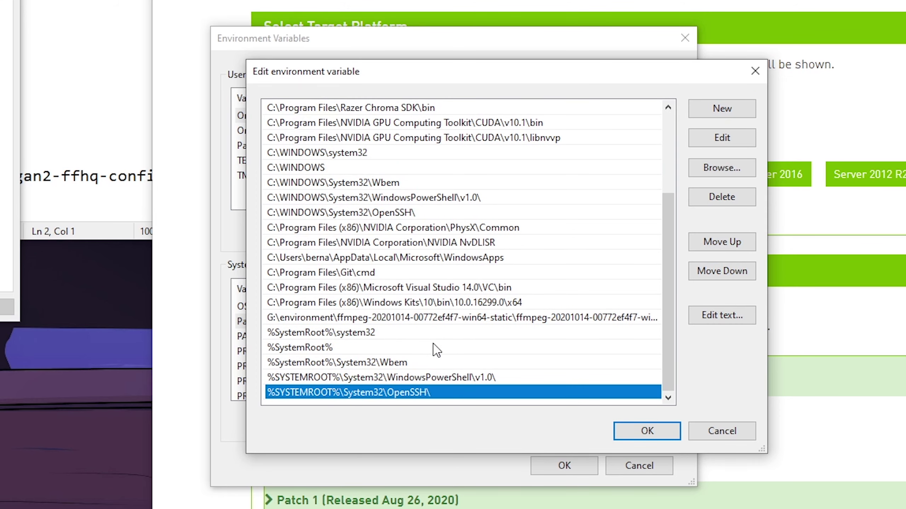
- Inspect the full path text of the CUDA v10.2 bin entry in the system Path list
scroll(527, 322, "up", 5)
left_click(502, 110)
double_click(550, 107)
left_click_drag(551, 107, 256, 99)
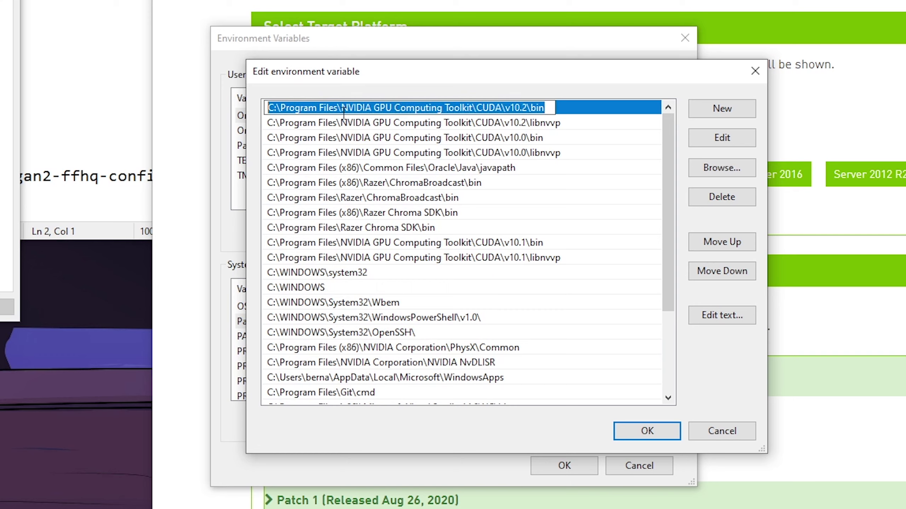
left_click(572, 118)
left_click(585, 109)
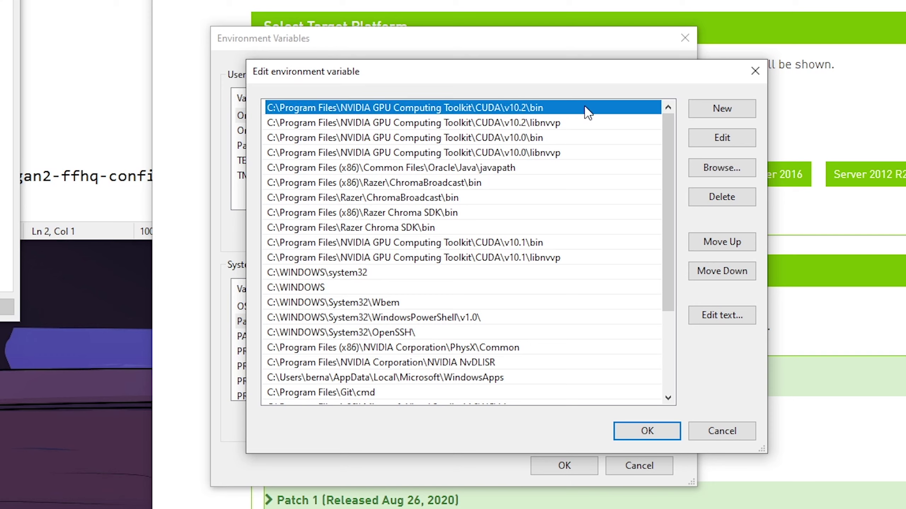
- Accept the Path list, close the environment variable and system properties windows, and return to the StyleCLIP notes
left_click(639, 431)
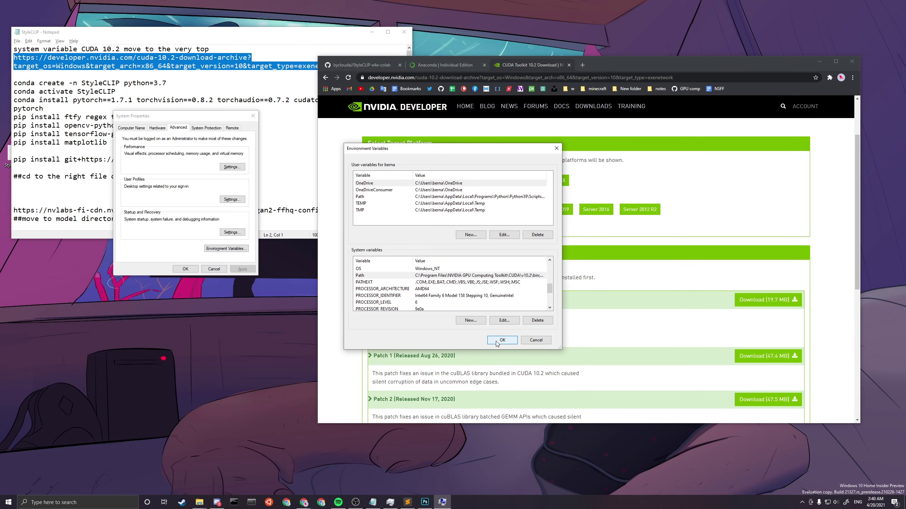
left_click(497, 342)
left_click(220, 270)
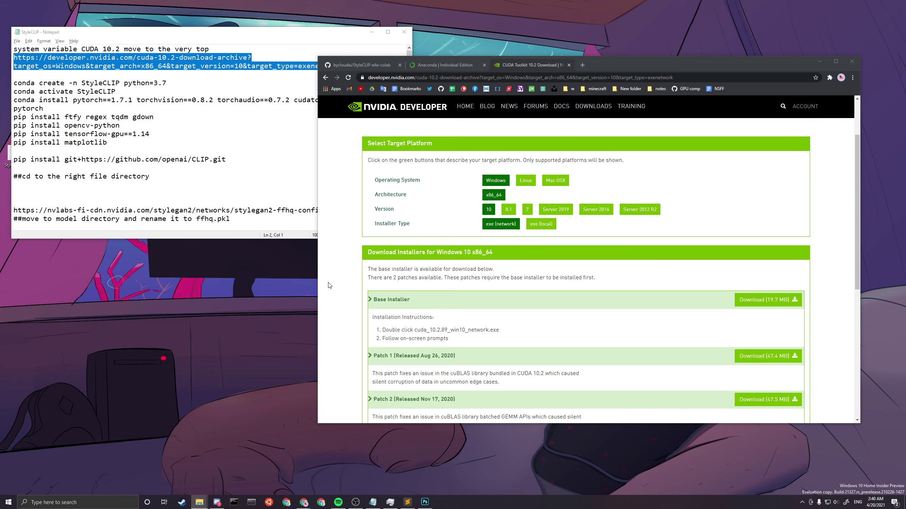
left_click(250, 177)
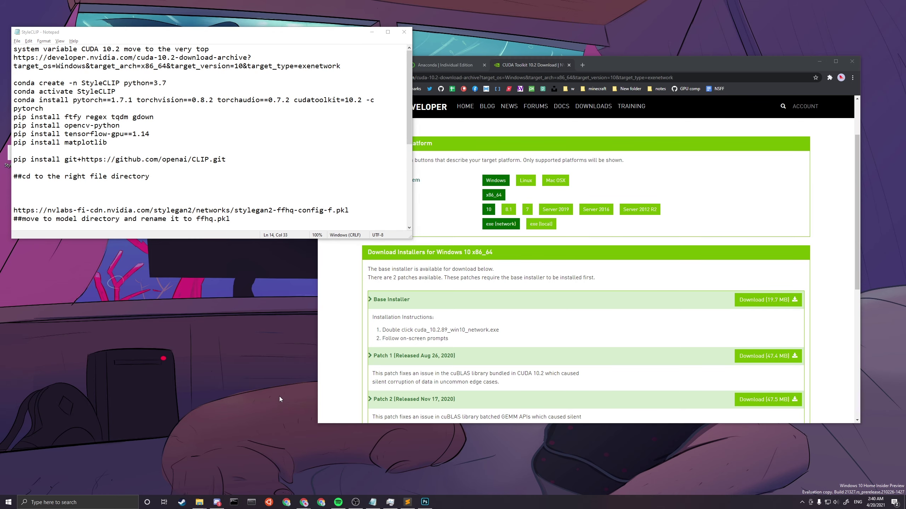
- Open the Anaconda Prompt (anaconda3), enlarge its window, and arrange it below the StyleCLIP notes so both are readable
left_click(78, 502)
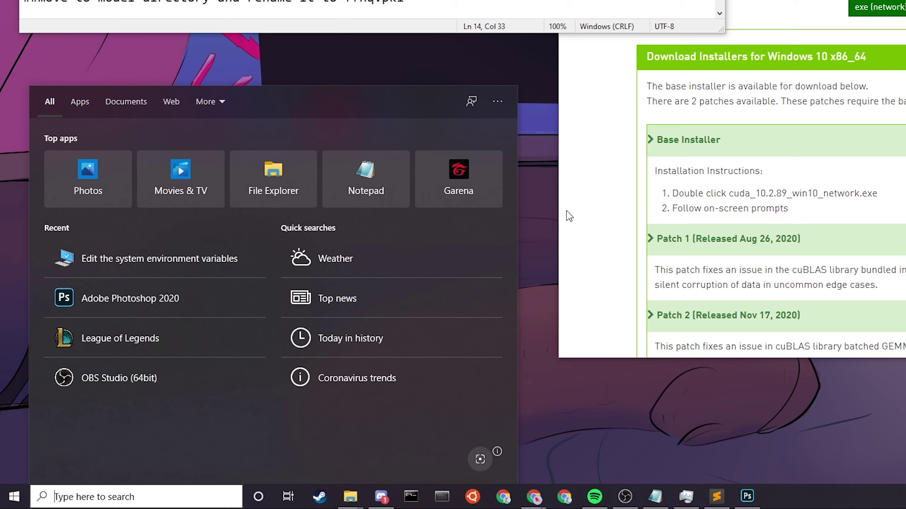
type("anac")
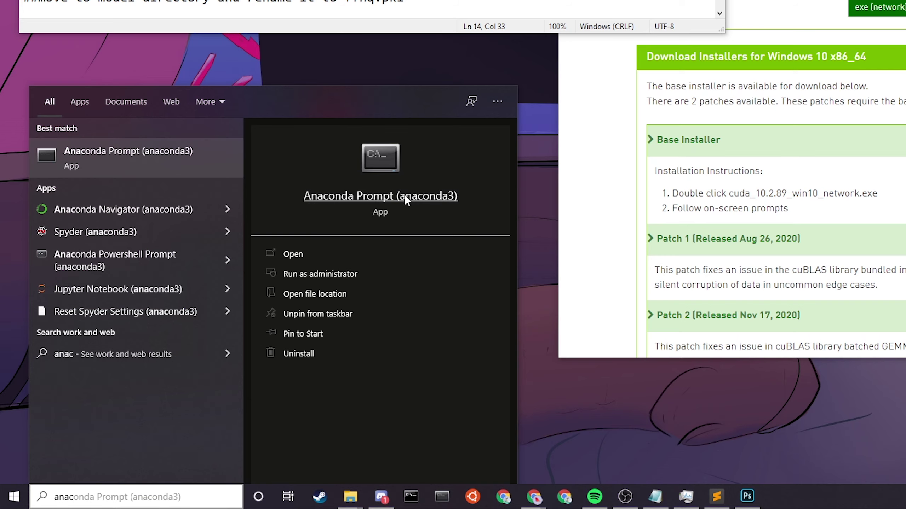
left_click(385, 197)
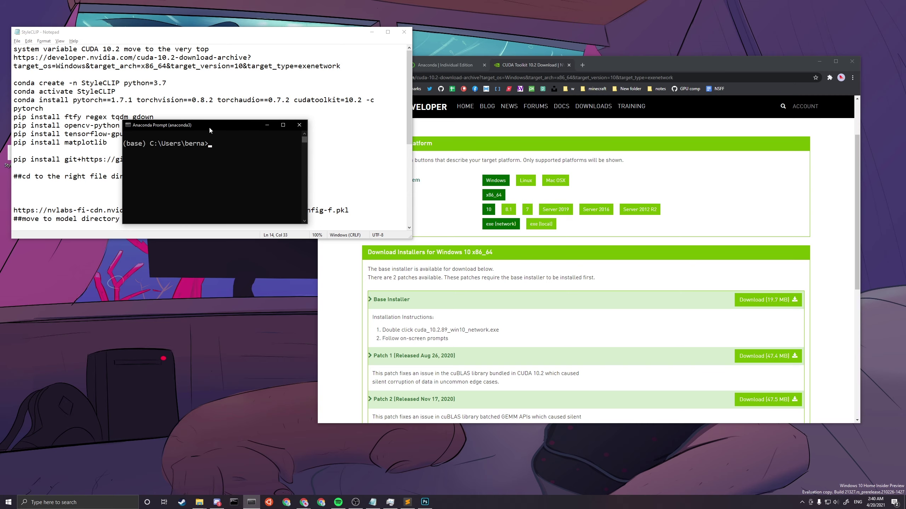
left_click_drag(307, 224, 497, 382)
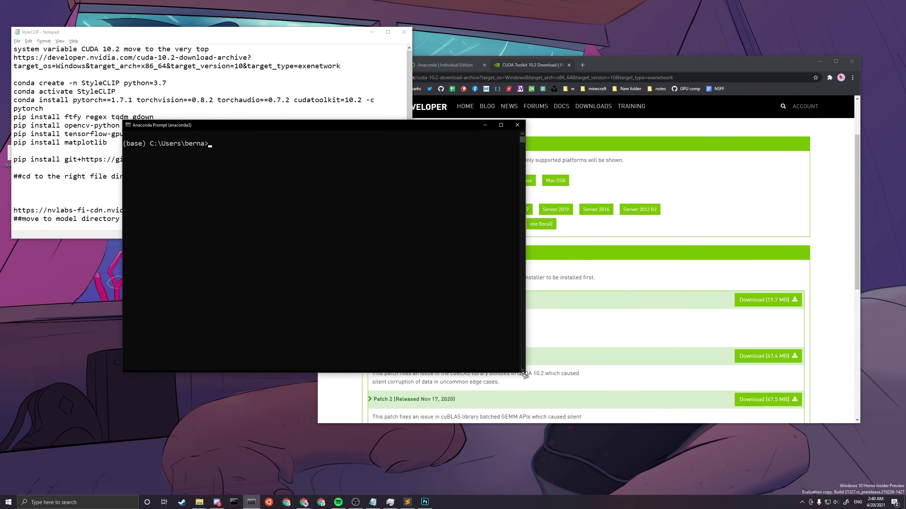
left_click_drag(237, 122, 292, 197)
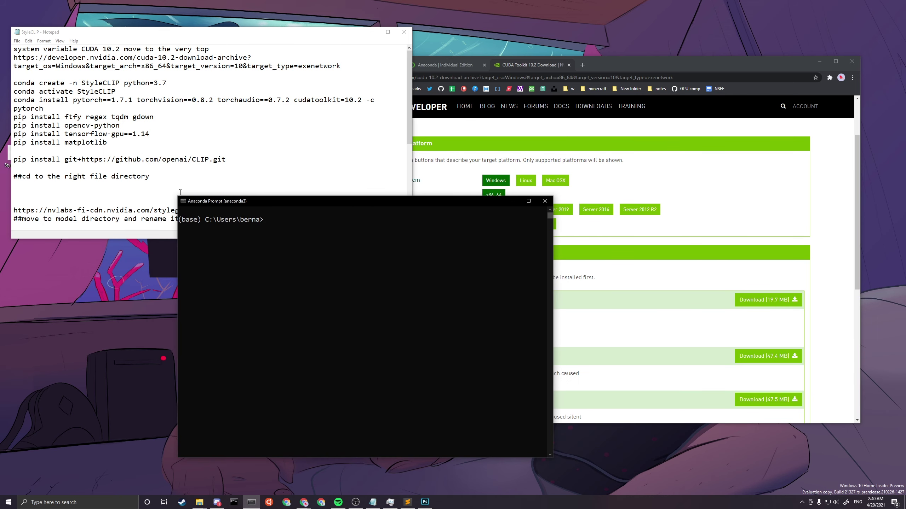
left_click_drag(178, 197, 140, 238)
left_click_drag(253, 35, 255, 28)
- Create a conda environment named StyleCLIP with python=3.7 using the command from the notes, and accept the package plan
left_click_drag(188, 77, 13, 79)
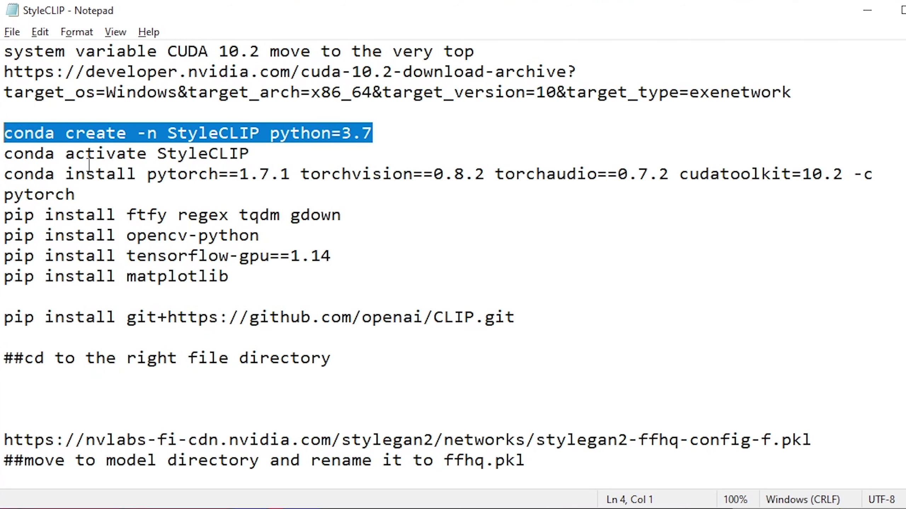
scroll(246, 141, "down", 3)
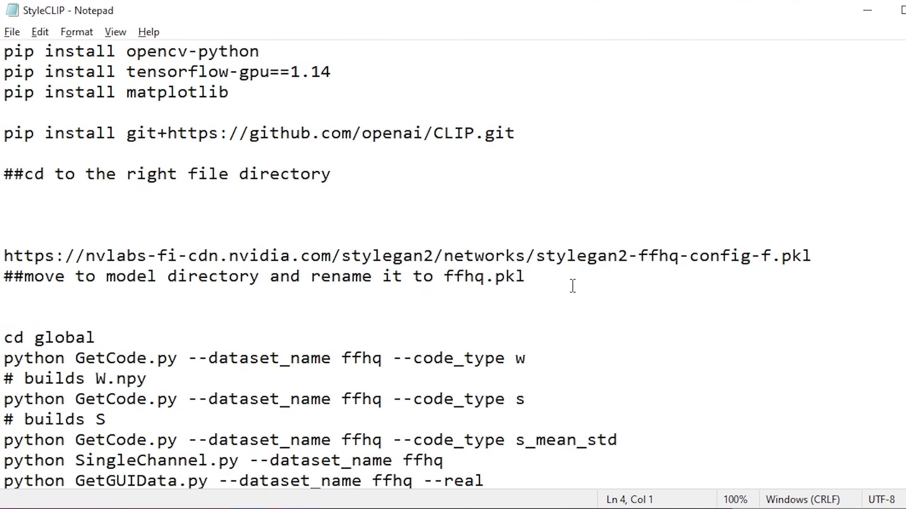
scroll(572, 286, "down", 3)
scroll(573, 286, "up", 7)
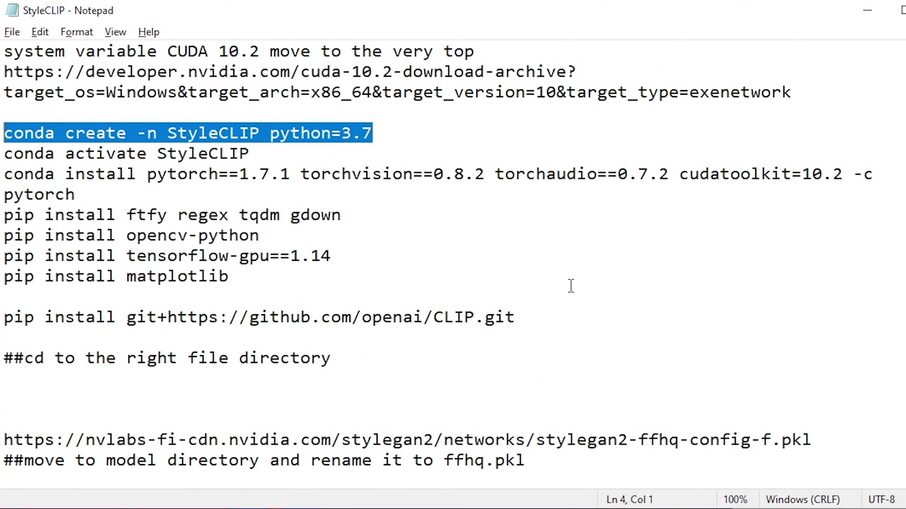
key("ctrl+c")
key("alt+Tab")
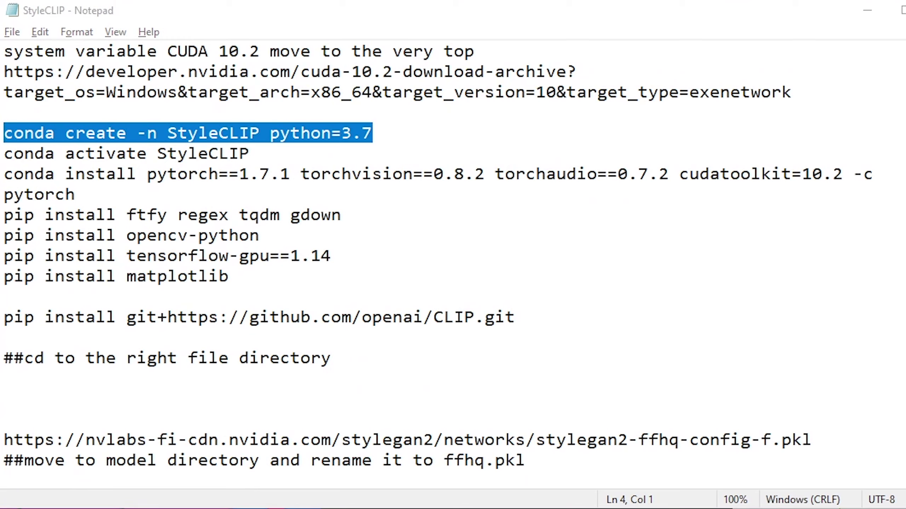
key("ctrl+v")
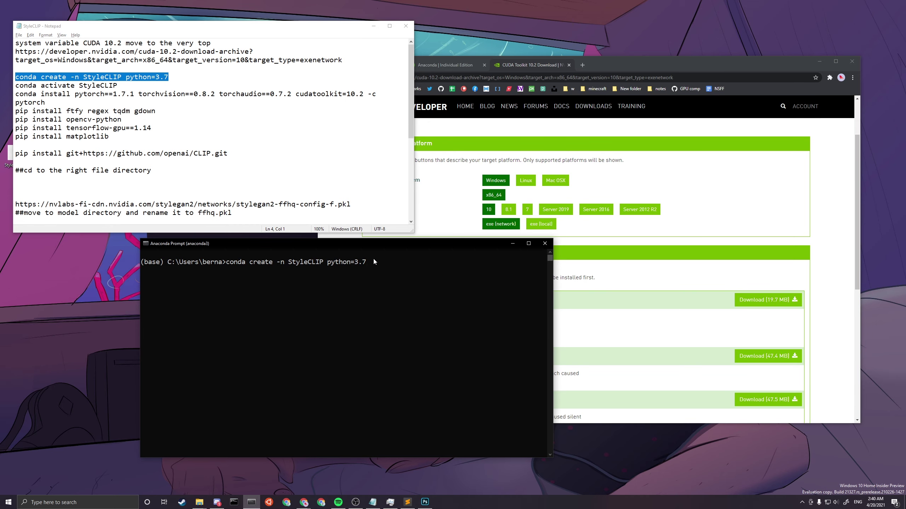
key("Return")
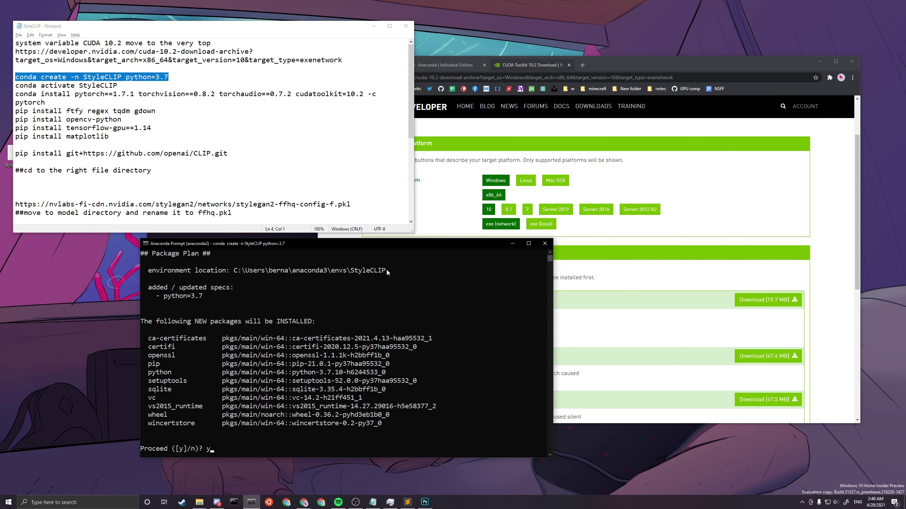
key("Return")
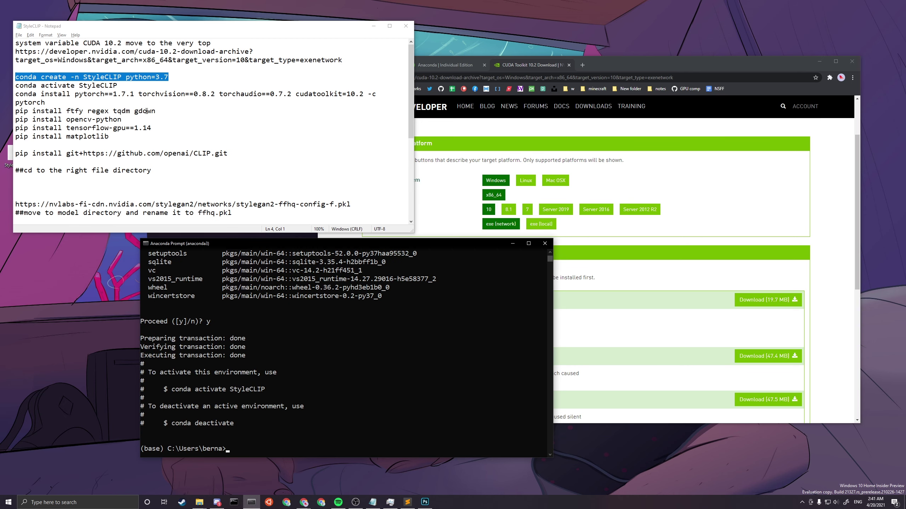
- Activate the StyleCLIP conda environment with the command from the notes and check the environment name in the prompt
left_click_drag(126, 83, 16, 85)
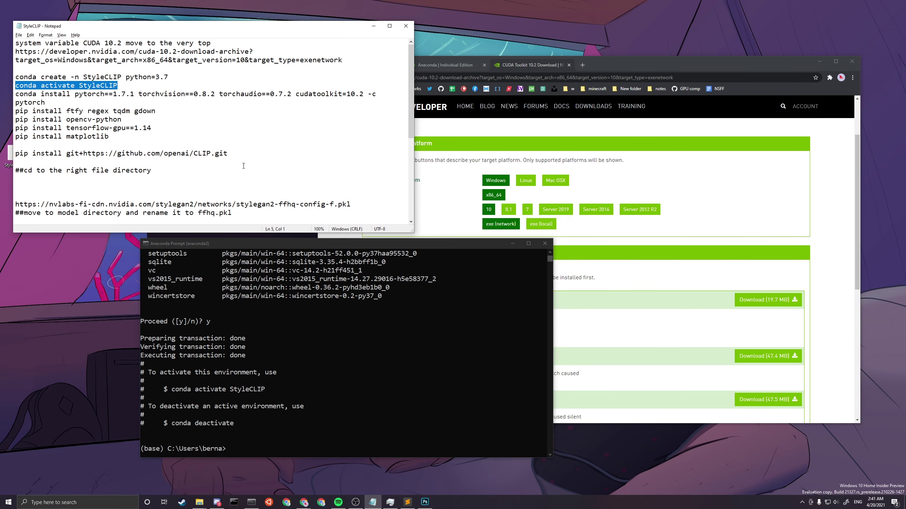
left_click(341, 371)
right_click(353, 371)
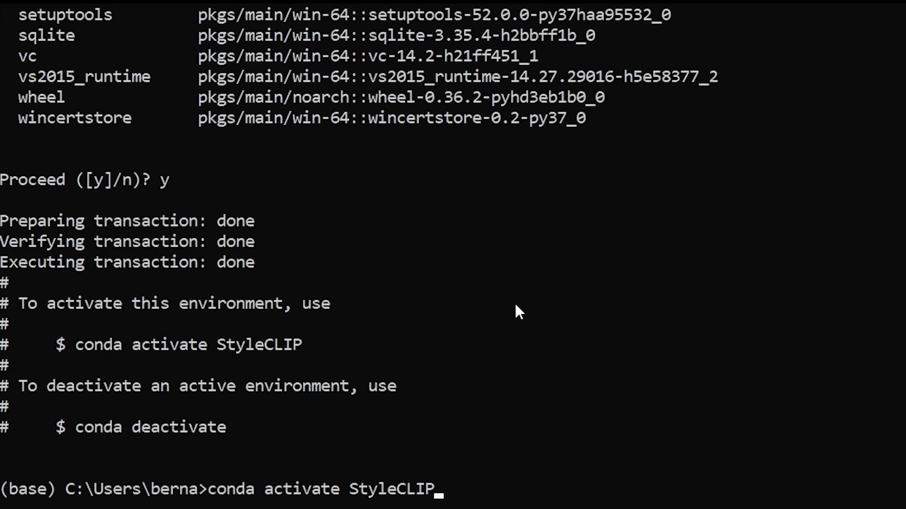
key("Return")
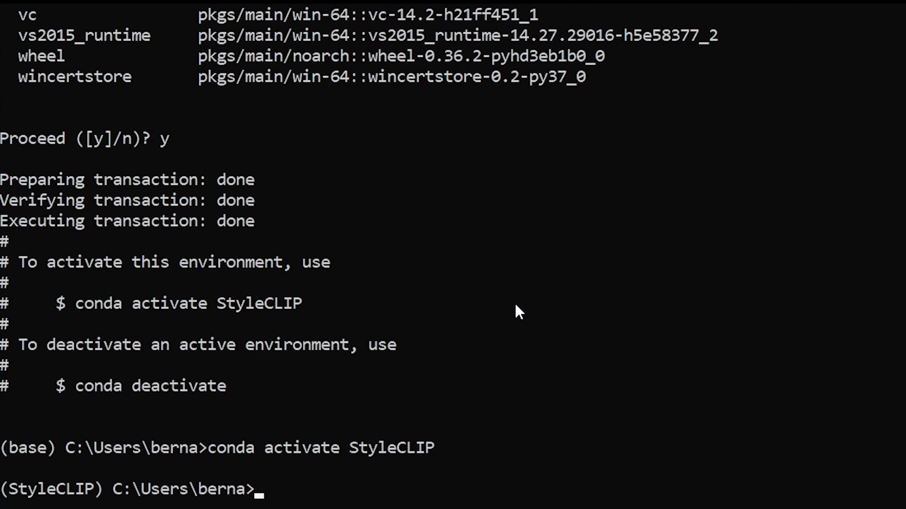
left_click(136, 489)
left_click_drag(115, 493, 1, 490)
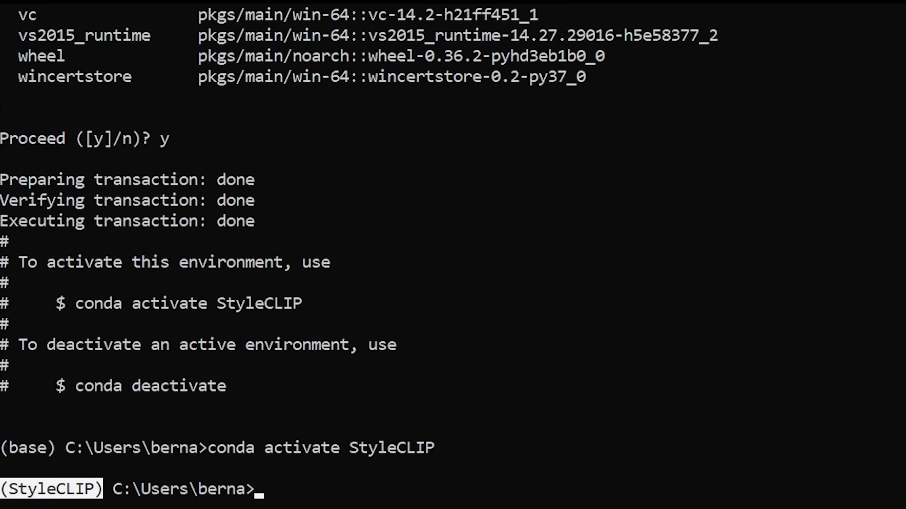
left_click(301, 468)
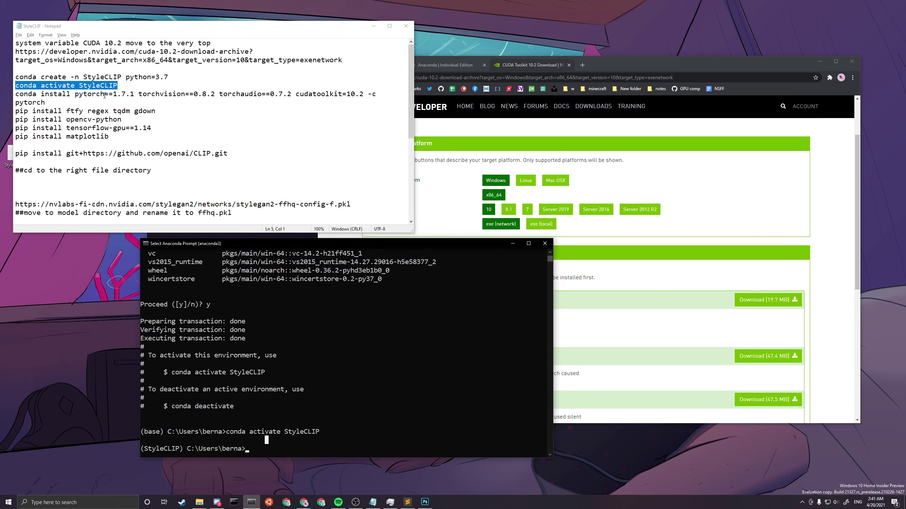
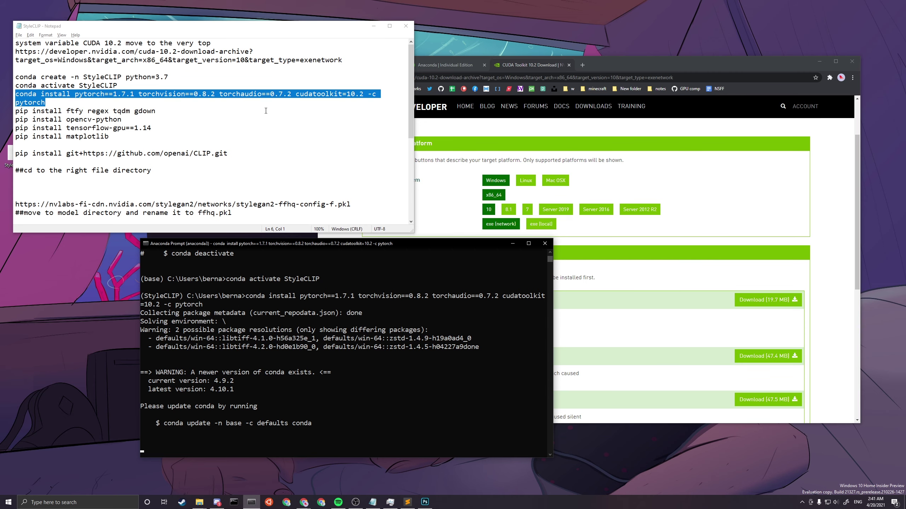
- Accept the conda installation of pytorch 1.7.1, torchvision 0.8.2, torchaudio 0.7.2 and cudatoolkit 10.2
type("y")
key("Return")
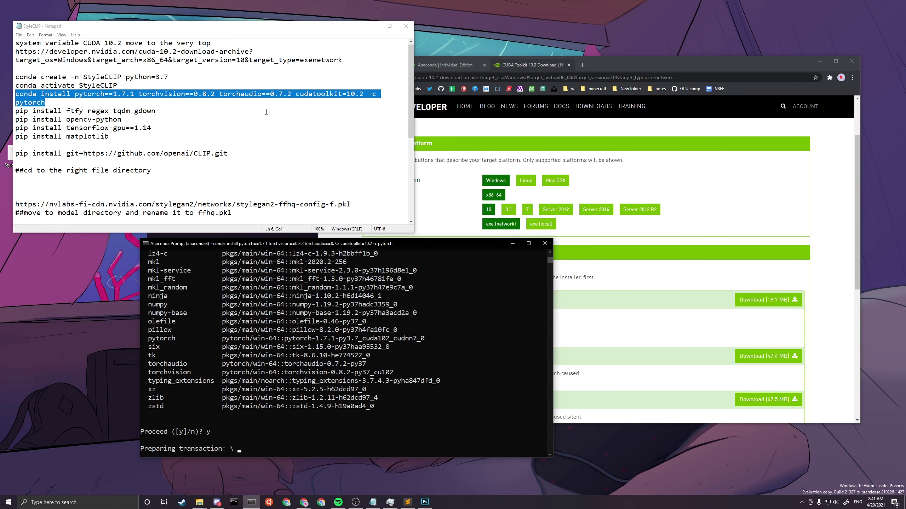
- Open pytorch.org in a new browser tab, choose CUDA 11.1 as compute platform, and select the generated conda install command
left_click(586, 68)
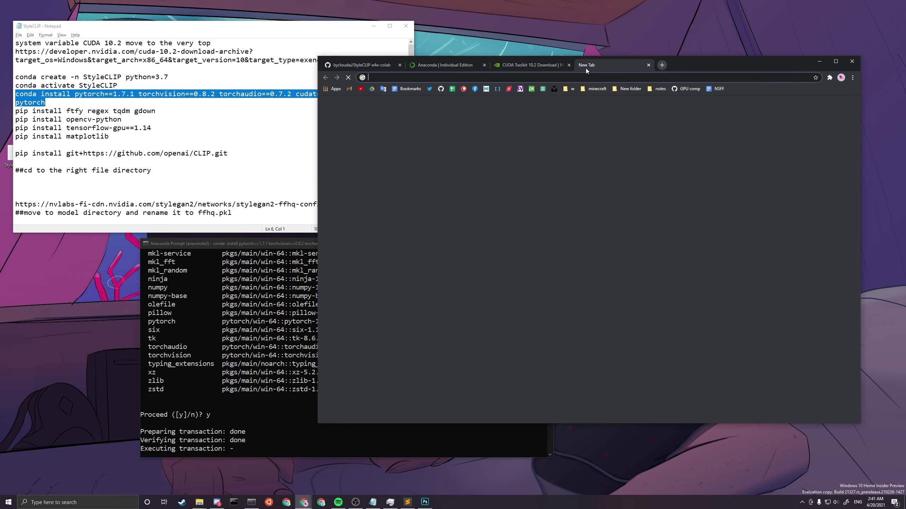
type("pytorch.org")
key("Return")
scroll(520, 247, "down", 10)
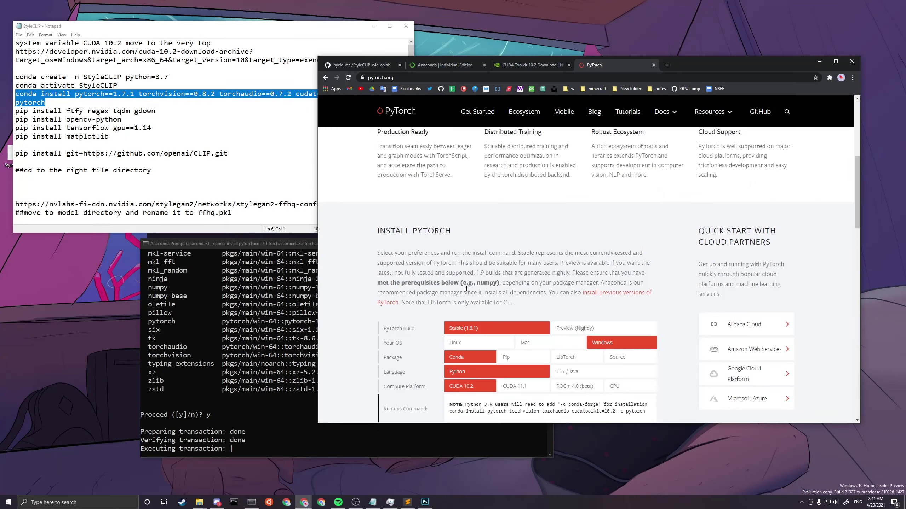
left_click(520, 246)
left_click_drag(486, 275, 448, 271)
- Add the pytorch install command with cudatoolkit=11.1 below the cudatoolkit=10.2 command in the StyleCLIP notes and save the file
left_click(151, 102)
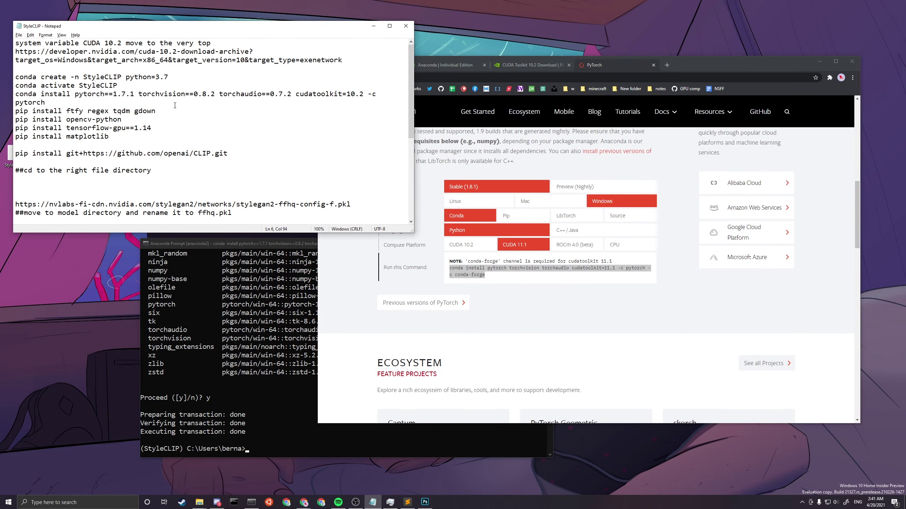
key("Return")
type("conda install pytorch torchvision torchaudio cudatoolkit=11.1 -c pytorch -c conda-forge")
key("ctrl+s")
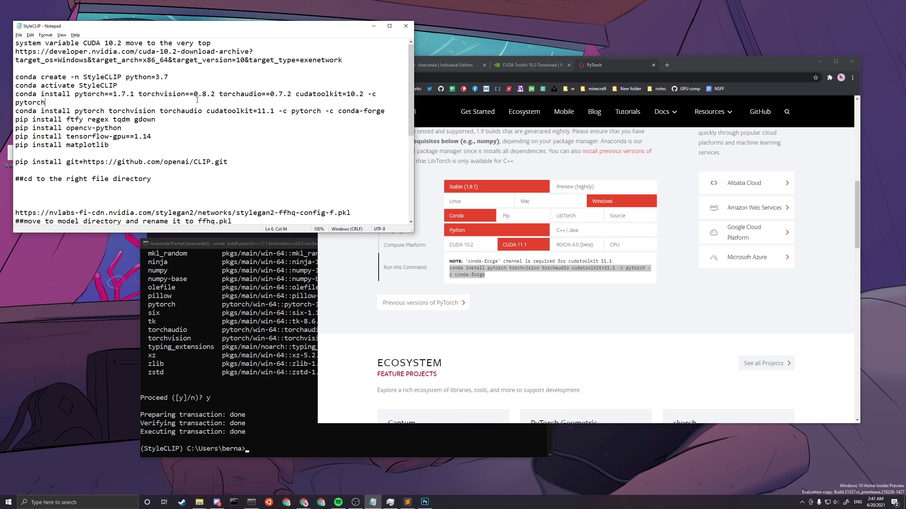
- Label the cudatoolkit=11.1 command "## for 30 series" in the notes and separate that block with blank lines above and below
key("Return")
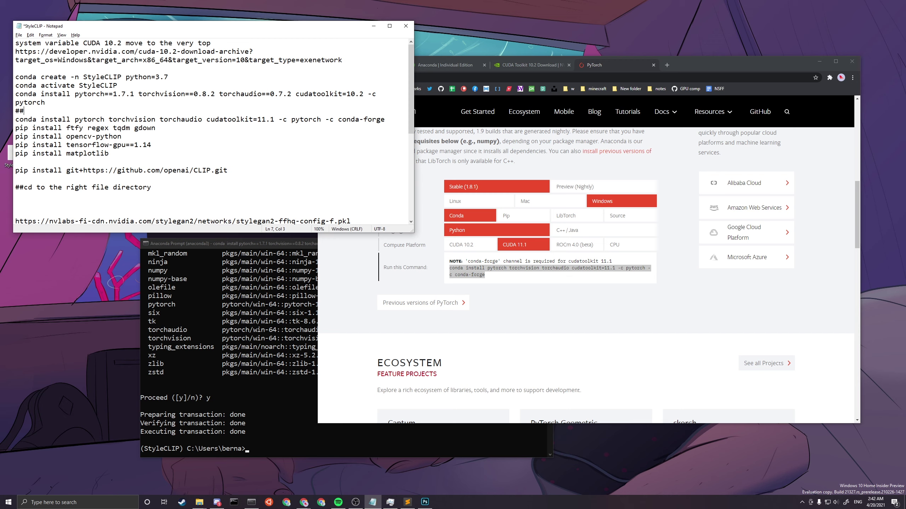
type("## for 30 series")
left_click(90, 103)
key("Return")
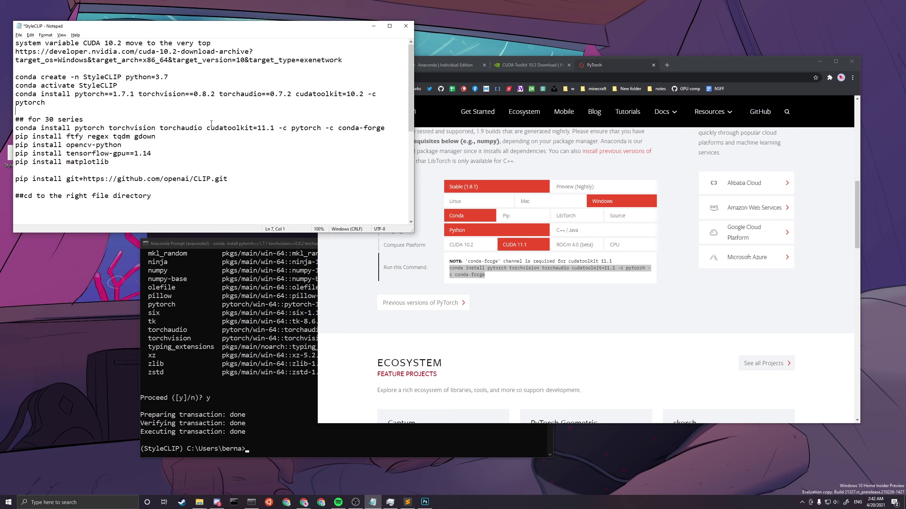
left_click(380, 127)
key("Return")
- Run "pip install ftfy regex tqdm gdown" from the notes in the StyleCLIP environment
left_click(315, 376)
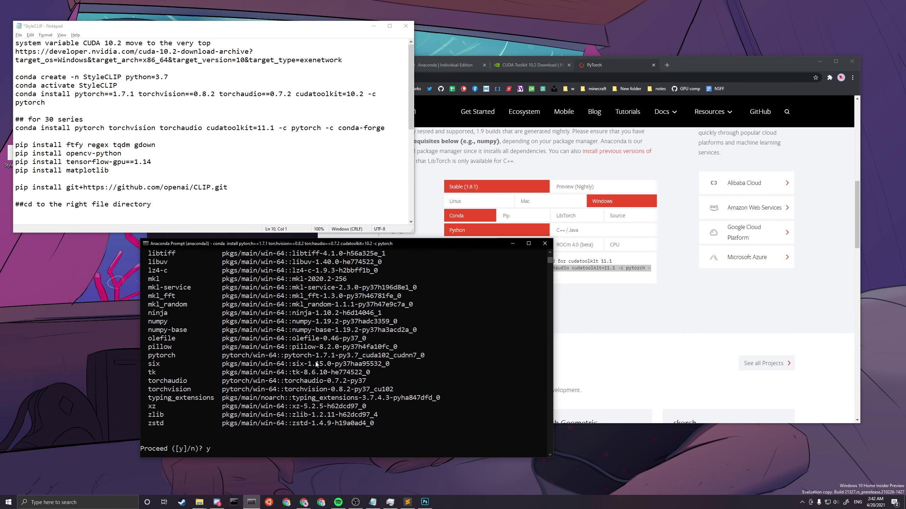
left_click_drag(155, 144, 15, 145)
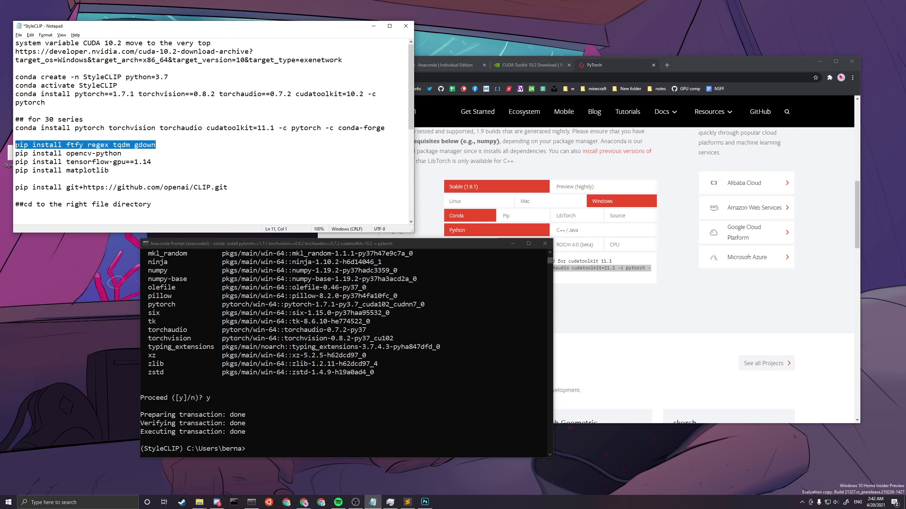
left_click(299, 400)
key("Up")
key("Escape")
type("pip install ftfy regex tqdm gdown")
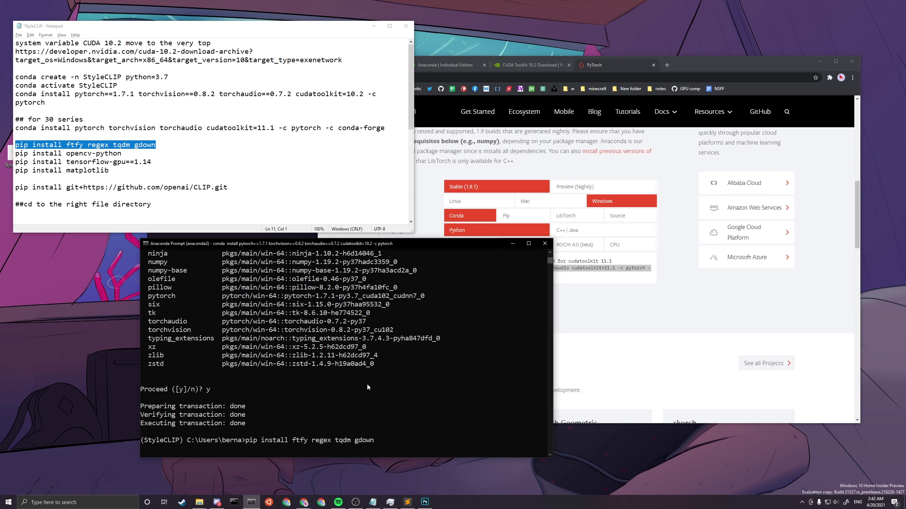
key("Return")
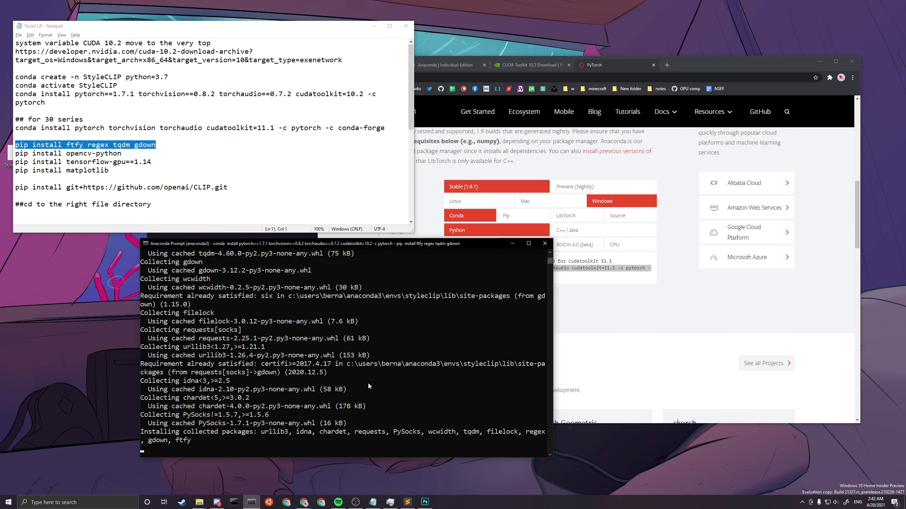
- Run "pip install opencv-python" from the notes in the StyleCLIP environment
scroll(115, 182, "down", 1)
left_click_drag(122, 127, 15, 128)
right_click(313, 414)
key("Return")
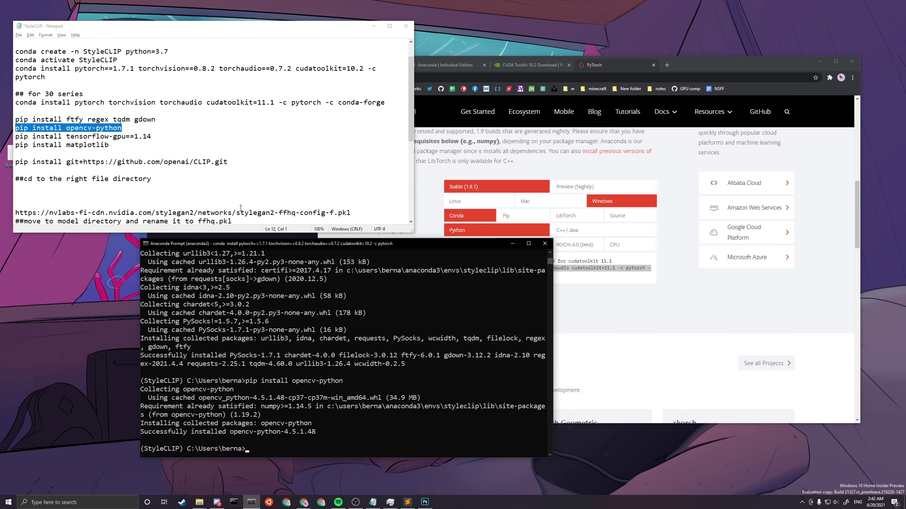
- Run "pip install tensorflow-gpu==1.14" from the notes in the StyleCLIP environment
left_click_drag(166, 139, 15, 136)
key("ctrl+c")
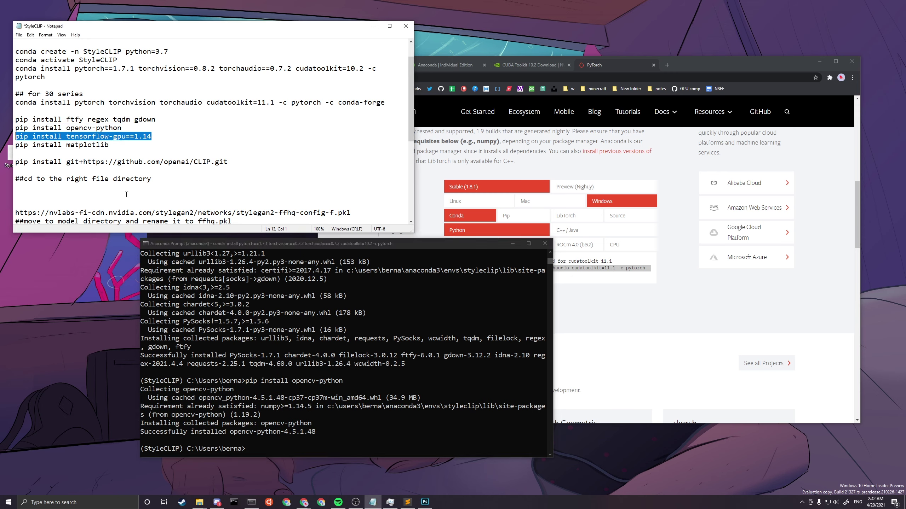
right_click(342, 407)
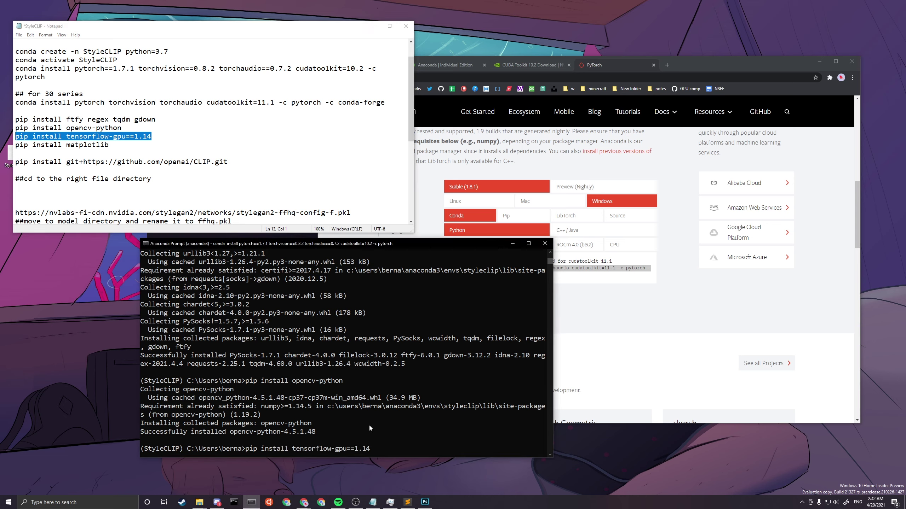
key("Return")
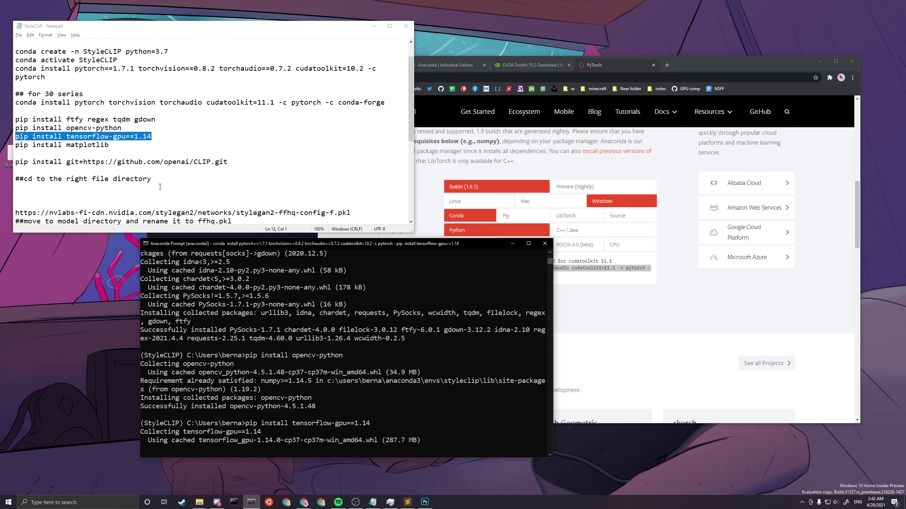
- Run "pip install matplotlib" from the notes in the StyleCLIP environment
left_click_drag(124, 145, 15, 145)
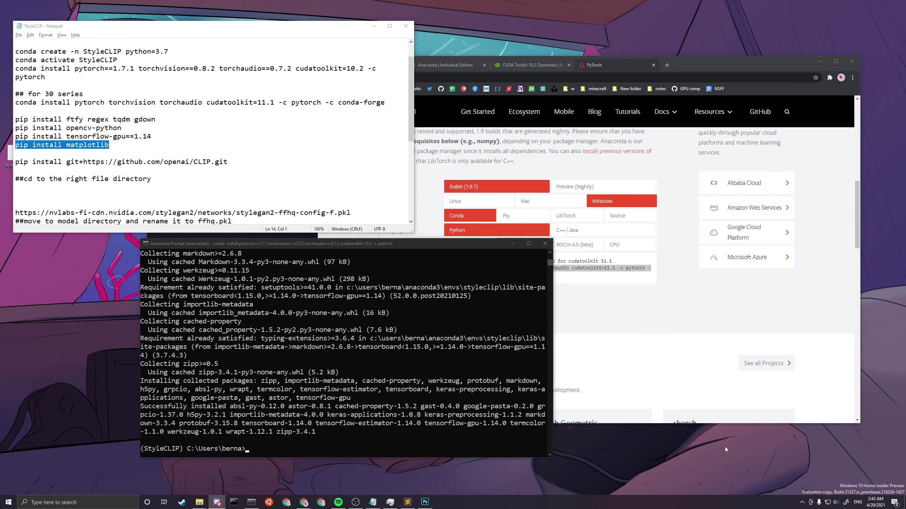
left_click(412, 391)
right_click(413, 391)
key("Return")
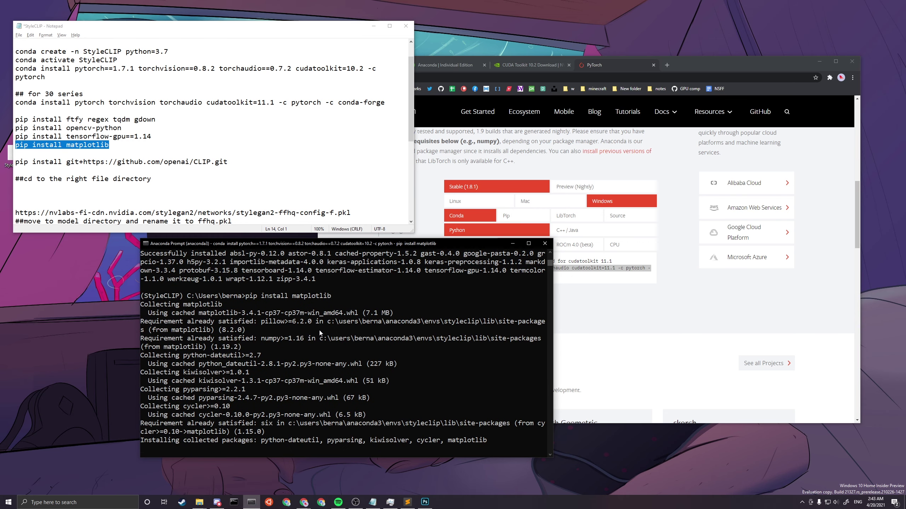
left_click(186, 148)
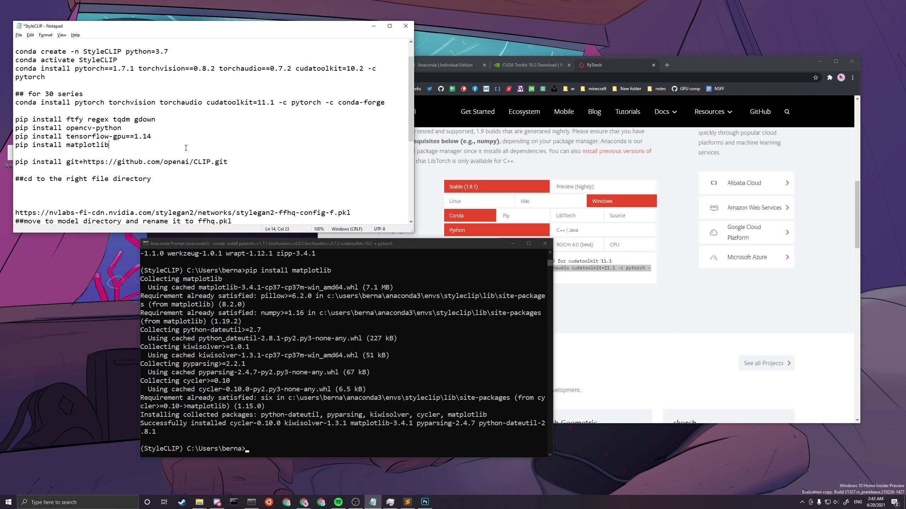
left_click_drag(236, 163, 12, 161)
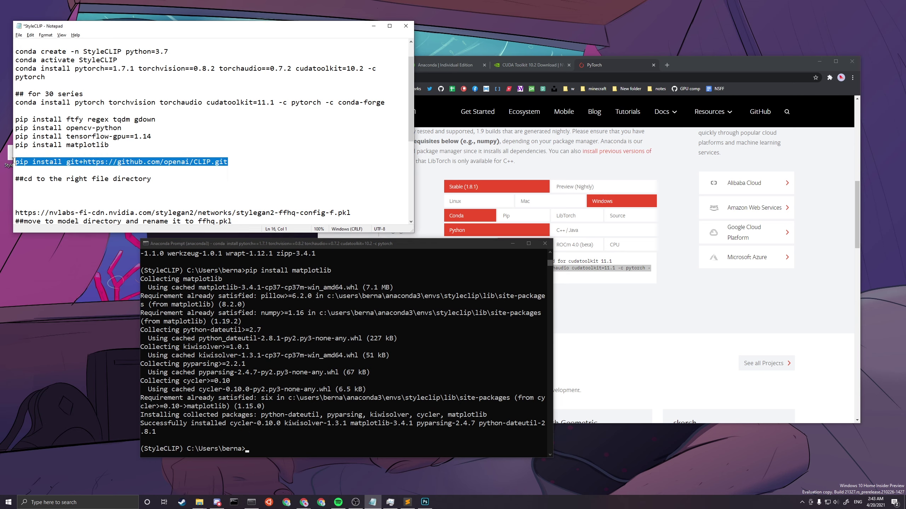
left_click(361, 403)
key("ctrl+v")
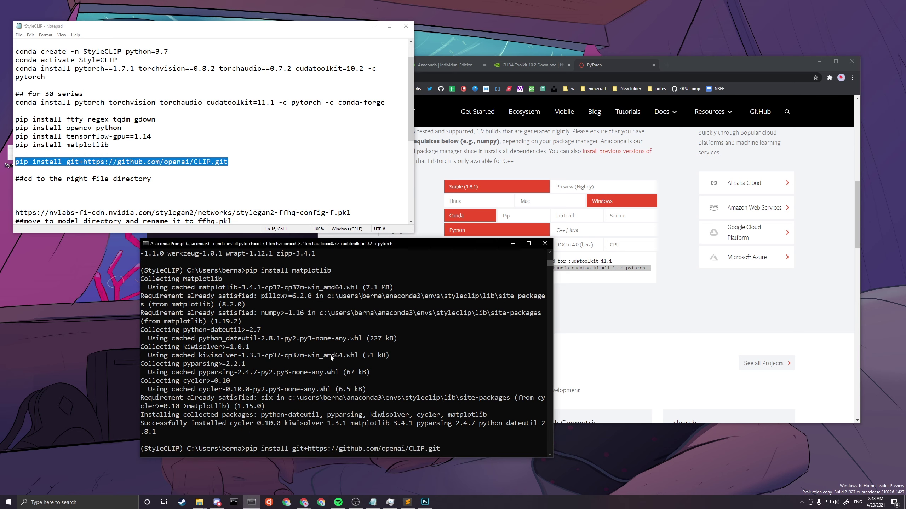
key("Return")
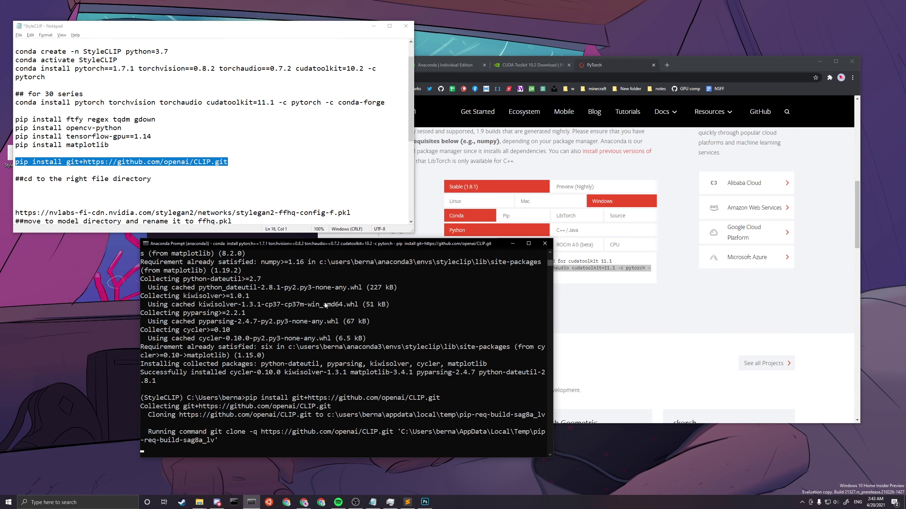
- Create a new folder named StyleCLIP inside G:\Tutorial in File Explorer
scroll(227, 171, "down", 2)
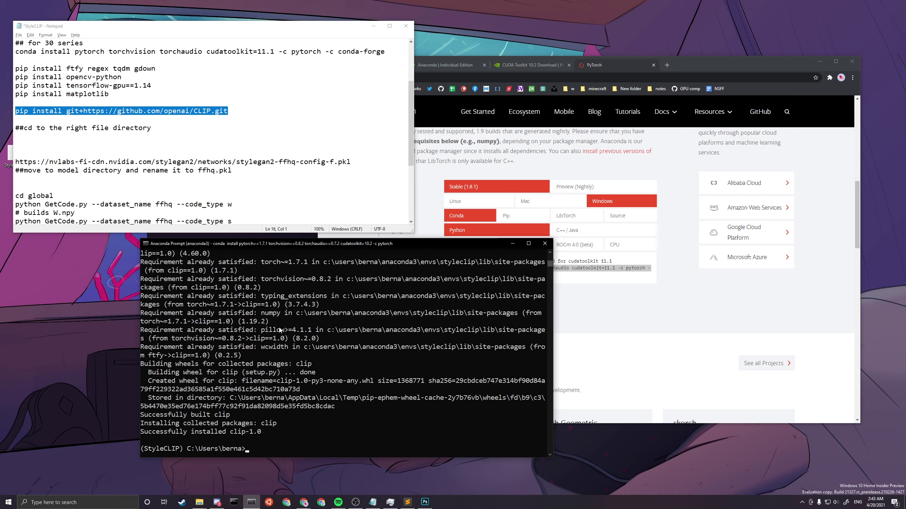
key("alt+Tab")
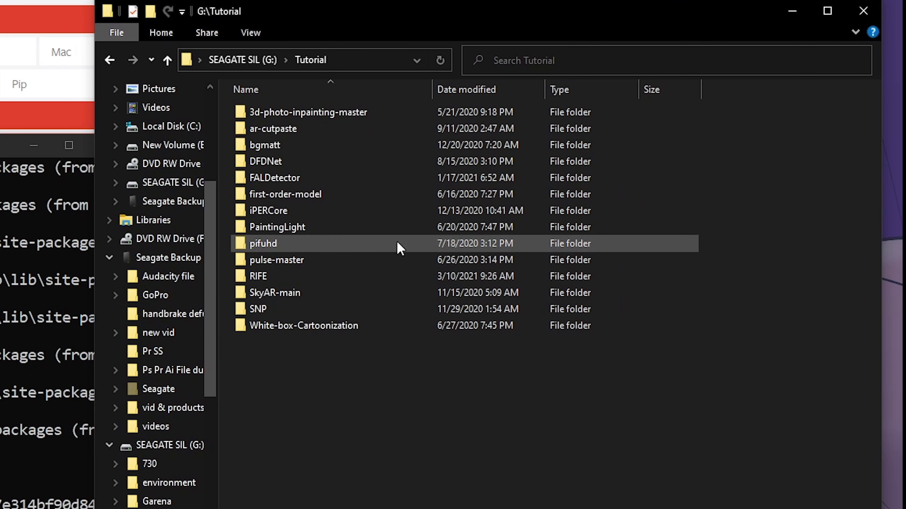
right_click(331, 359)
left_click(583, 344)
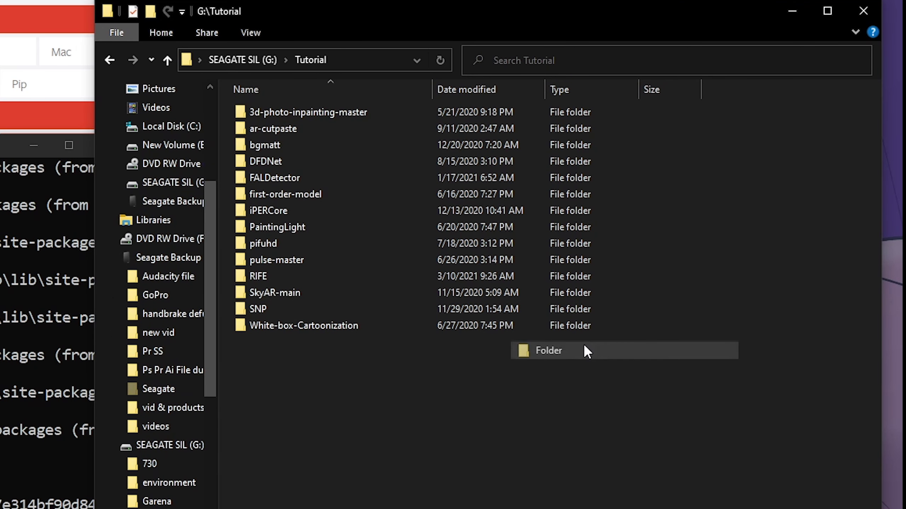
type("StyleCLIP")
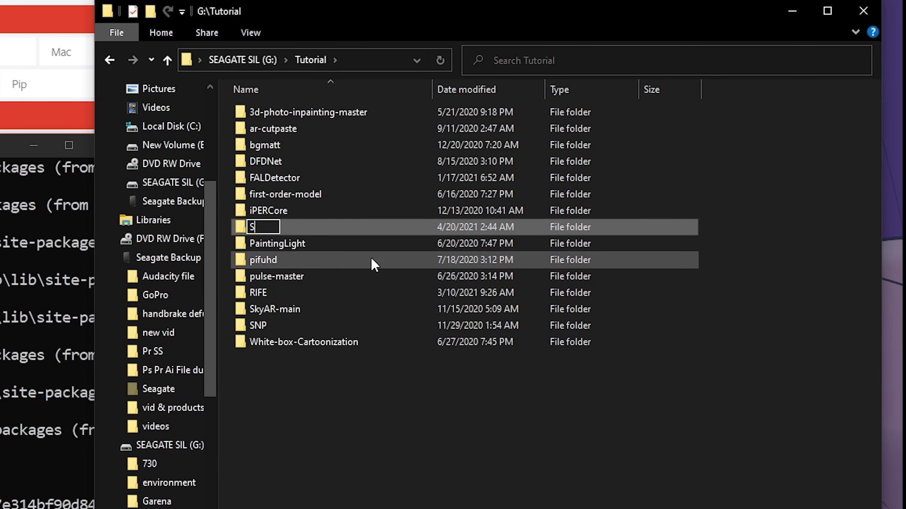
key("Return")
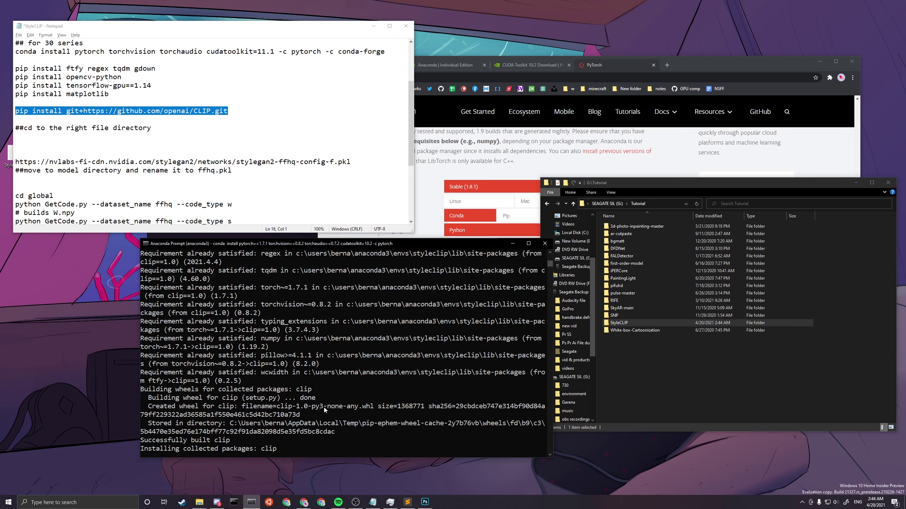
- Switch the Anaconda Prompt to the G: drive
left_click(284, 448)
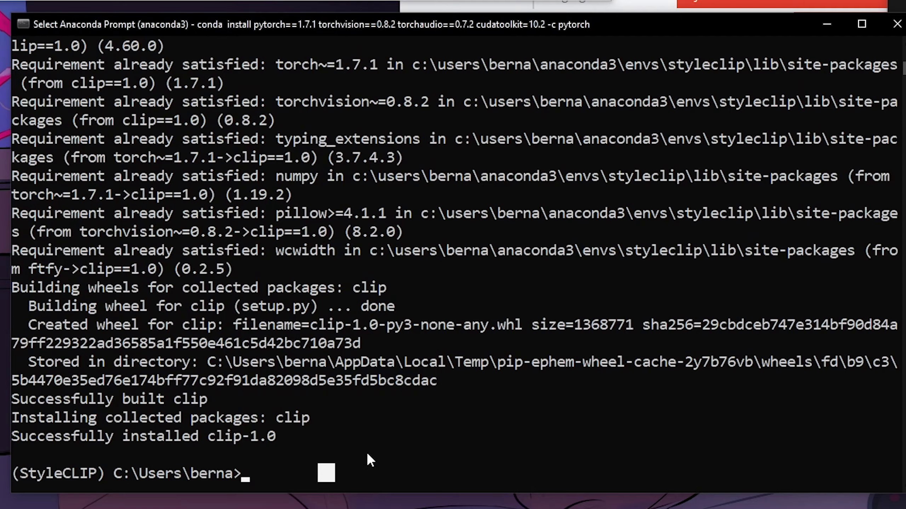
type("G:")
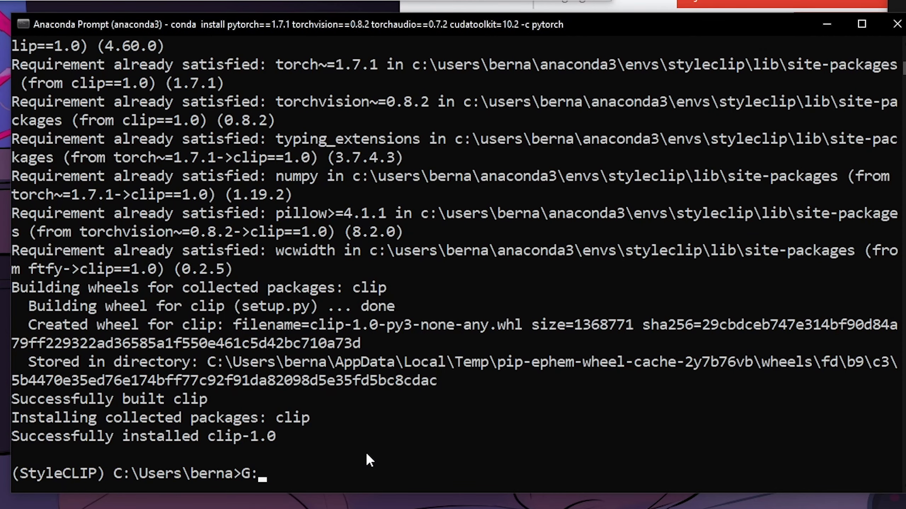
key("Return")
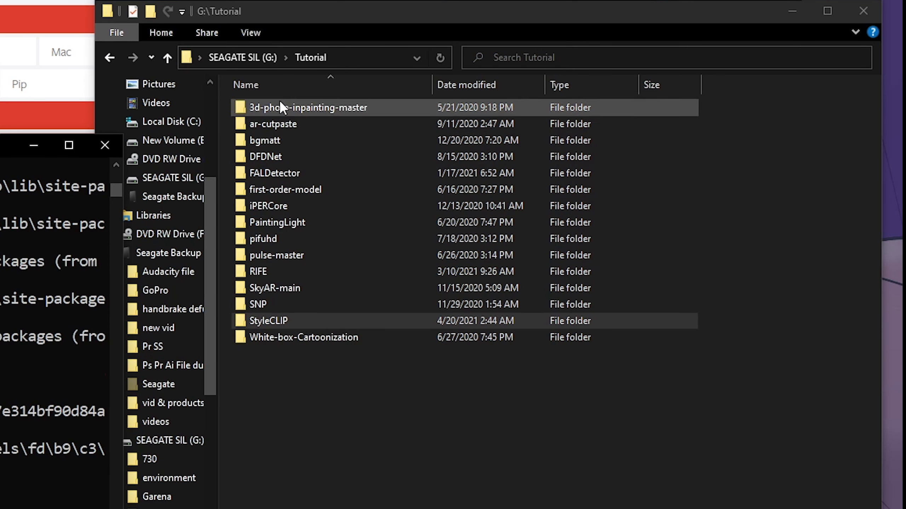
- Copy the Tutorial folder's path from File Explorer and run "cd G:\Tutorial" in the Anaconda Prompt
left_click(370, 55)
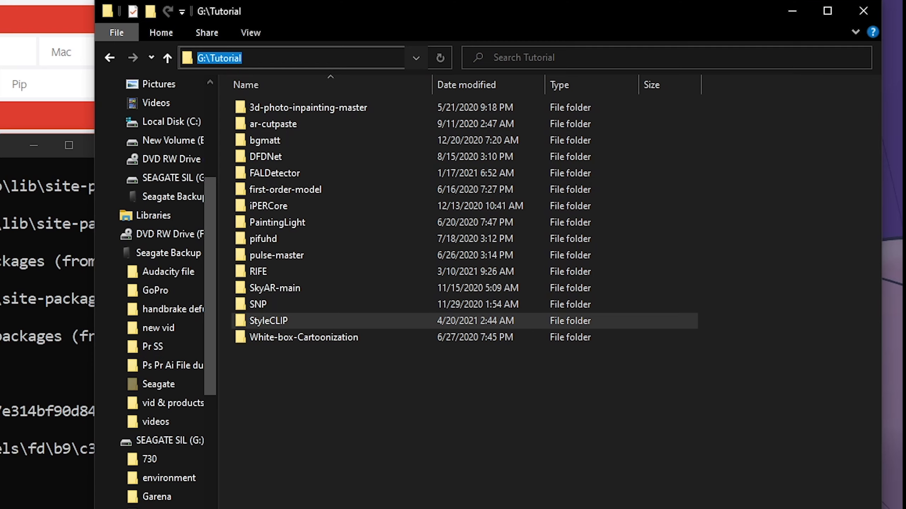
left_click(316, 56)
key("ctrl+a")
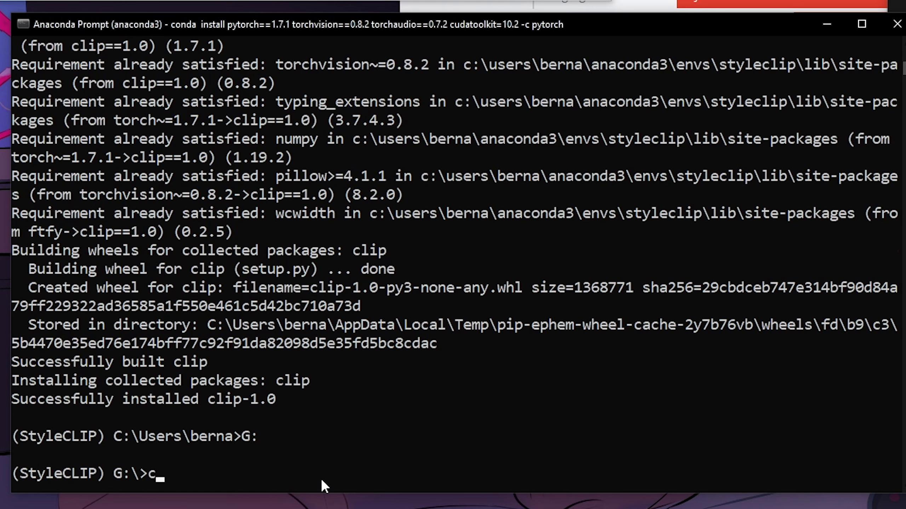
type("d")
key("ctrl+v")
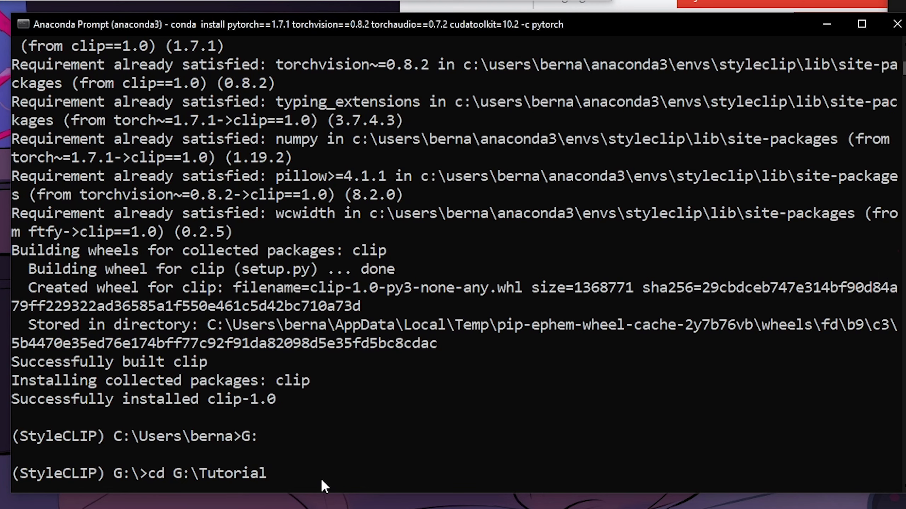
key("Return")
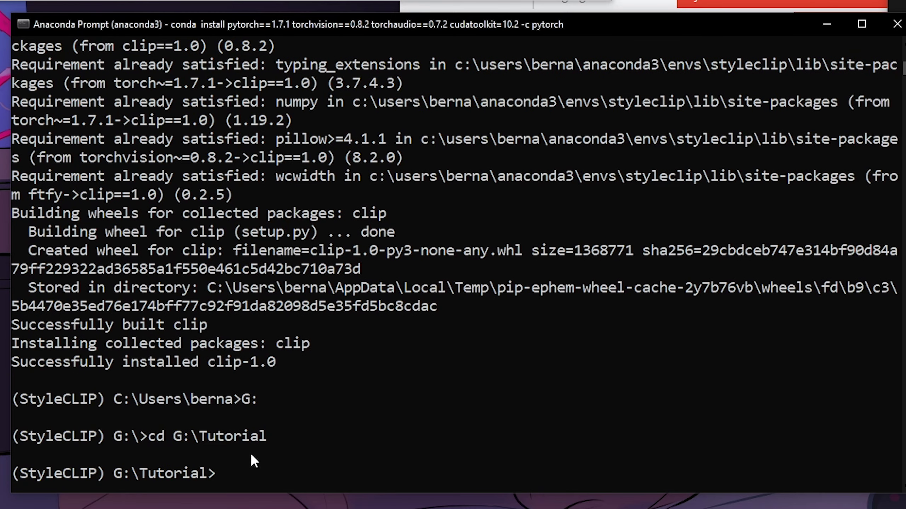
- Open the StyleCLIP folder in File Explorer, run "cd StyleCLIP" in the Anaconda Prompt, and compare the two paths
left_click_drag(227, 474, 123, 479)
left_click(296, 475)
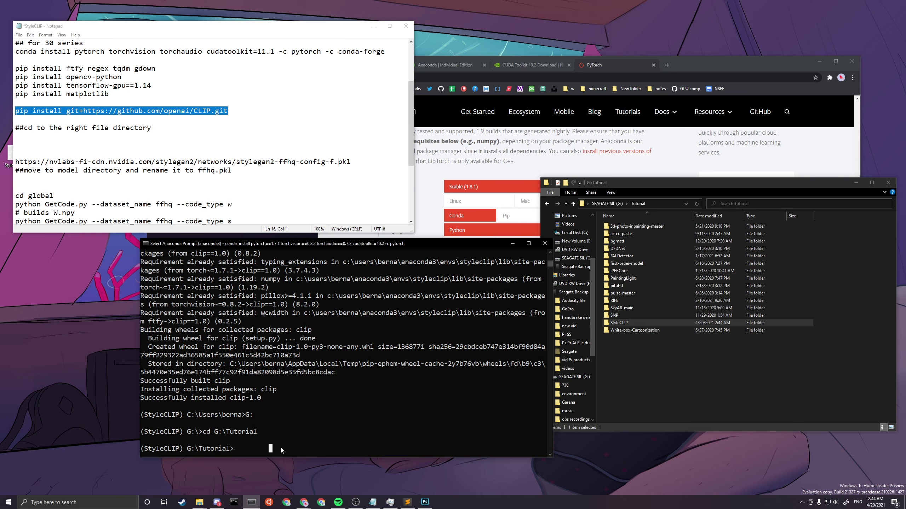
left_click(625, 323)
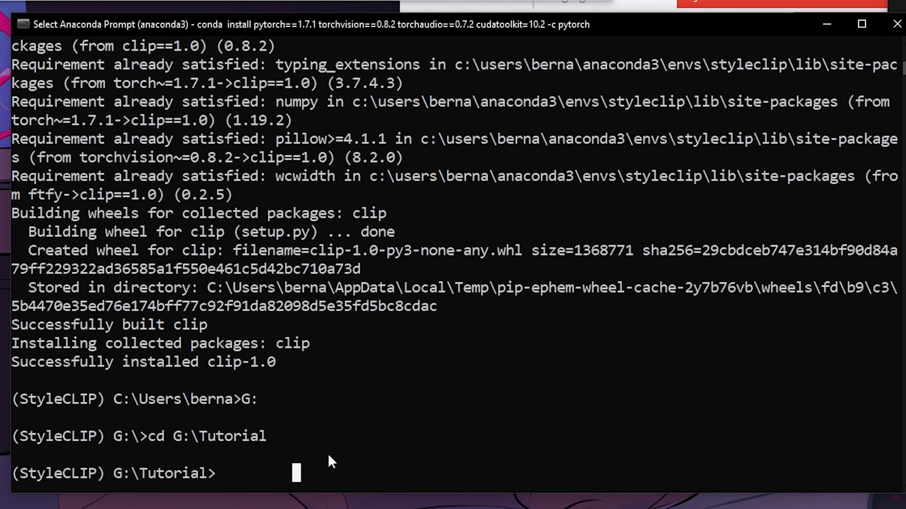
left_click(338, 447)
type("c")
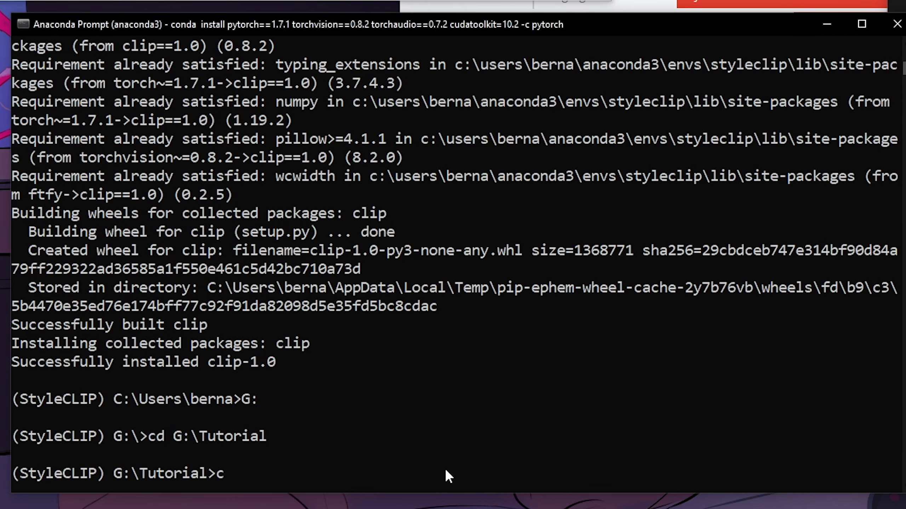
type("d StyleCL")
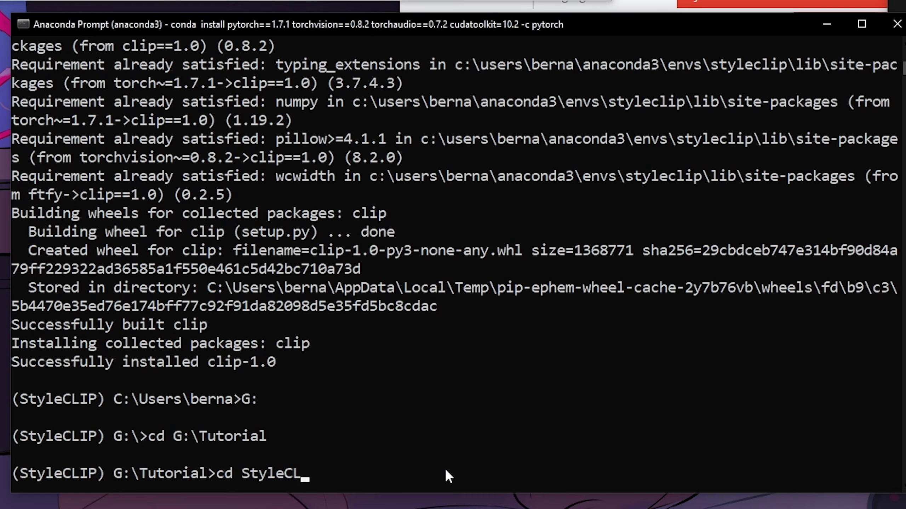
type("IP")
key("Return")
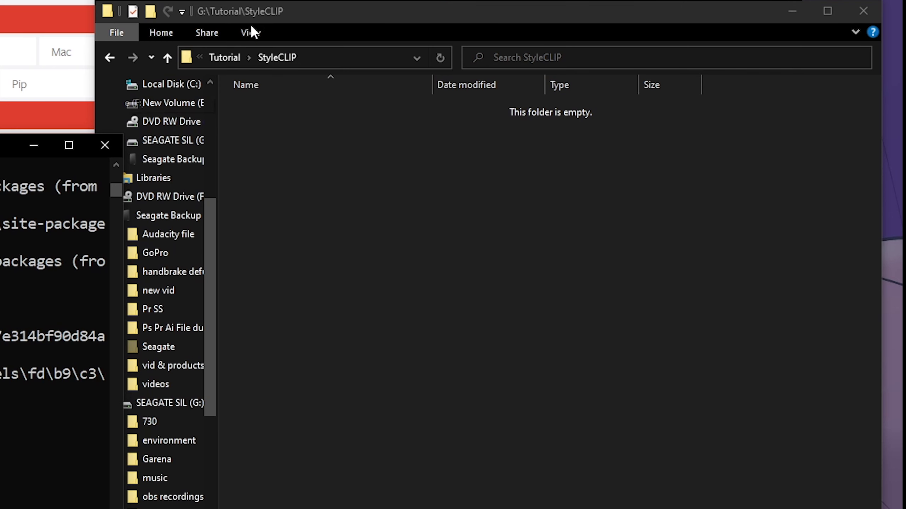
left_click(316, 66)
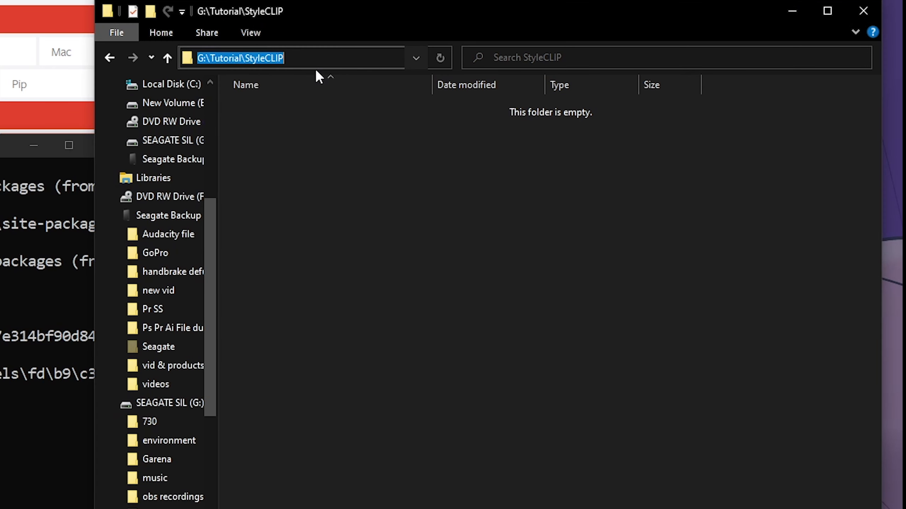
left_click(392, 194)
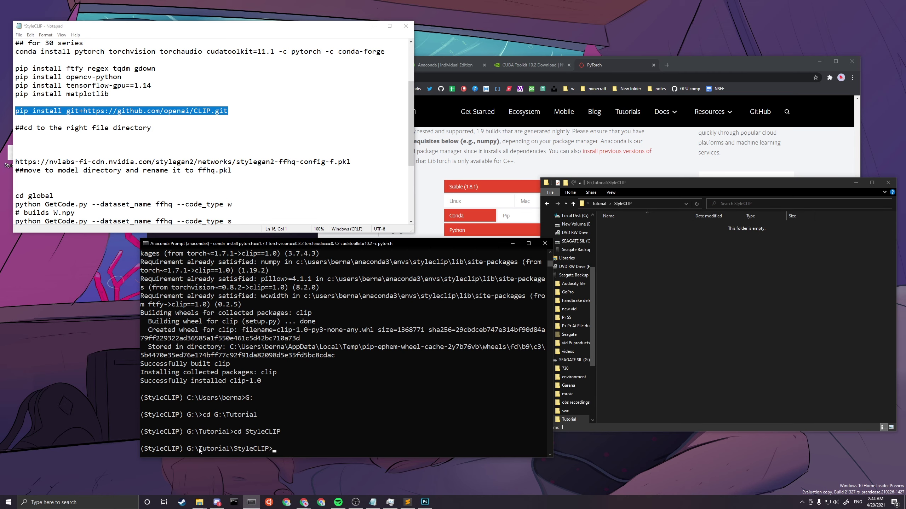
- Download the bycloudai/StyleCLIP-e4e-colab repository from GitHub in the browser as a ZIP
left_click(819, 356)
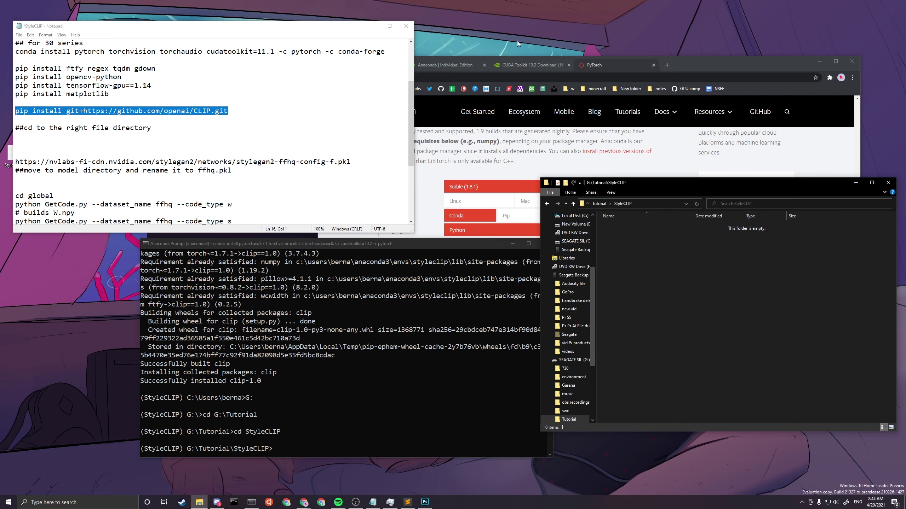
left_click(520, 58)
left_click(360, 65)
scroll(732, 241, "up", 4)
scroll(732, 241, "up", 3)
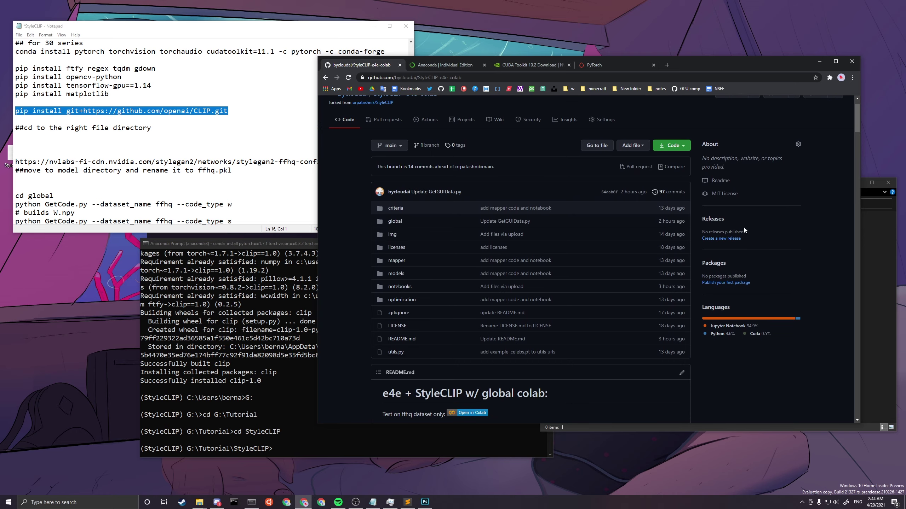
scroll(743, 227, "down", 4)
scroll(746, 227, "up", 4)
scroll(743, 227, "down", 3)
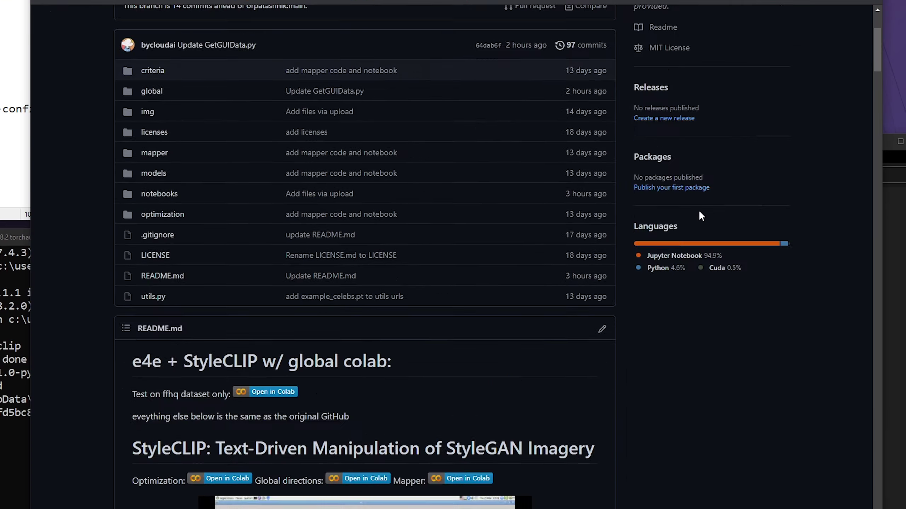
scroll(700, 212, "up", 5)
left_click(601, 137)
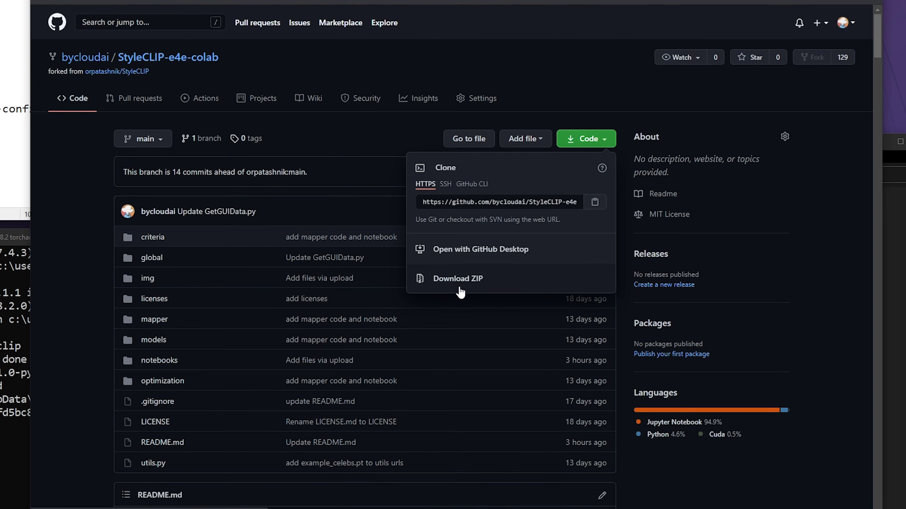
left_click(474, 284)
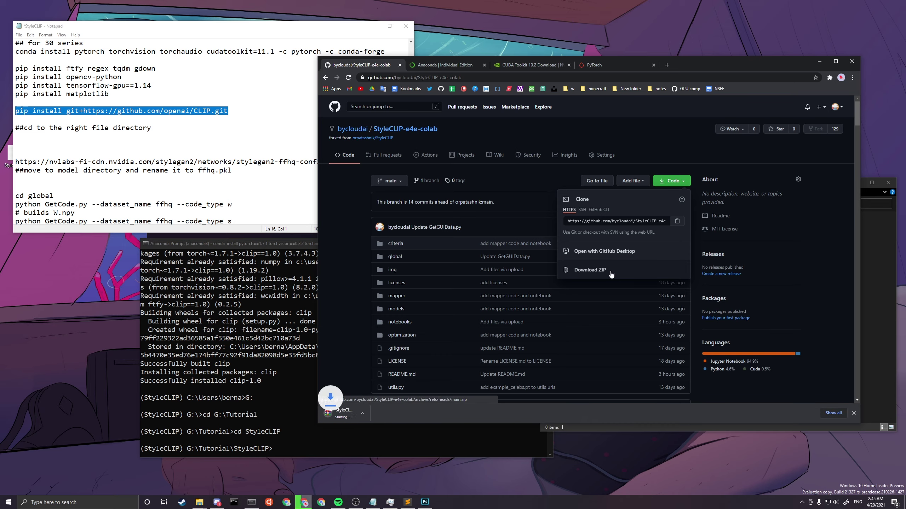
- Extract the StyleCLIP-e4e-colab-main folder from the downloaded ZIP into G:\Tutorial\StyleCLIP and close the archive
left_click(874, 321)
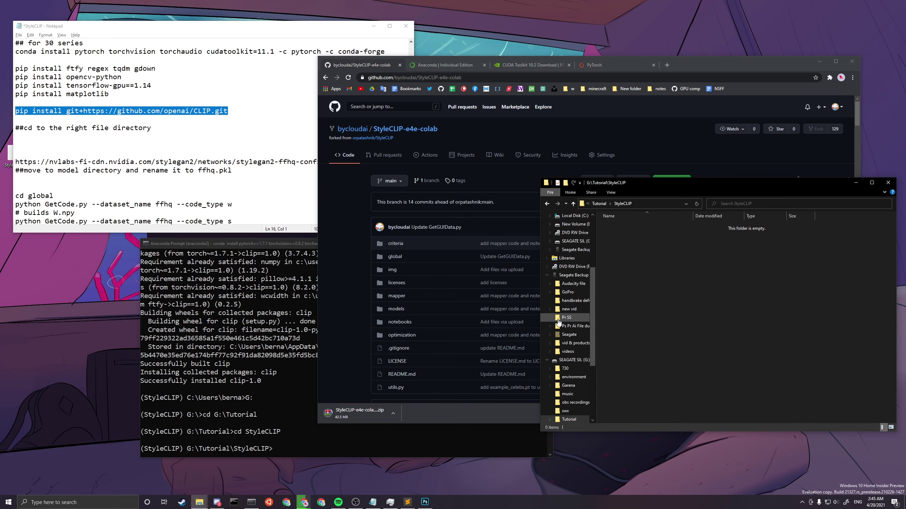
left_click(355, 414)
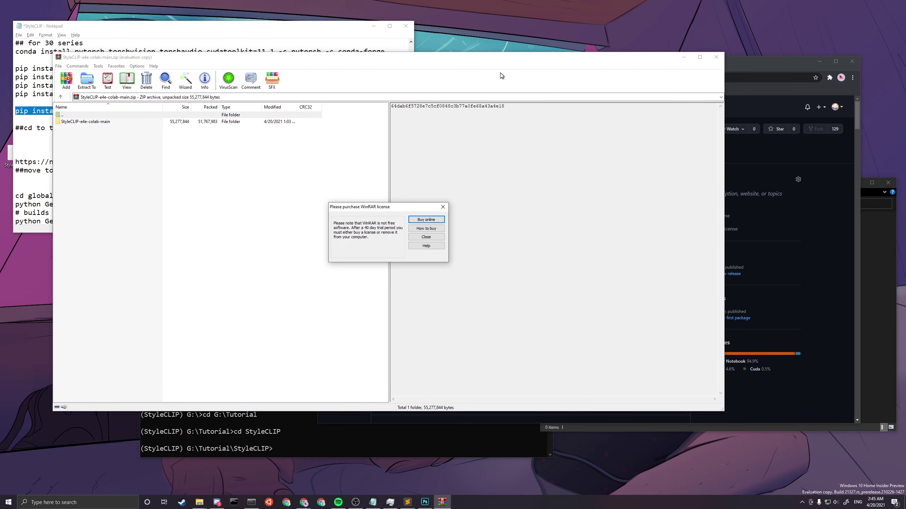
left_click(443, 207)
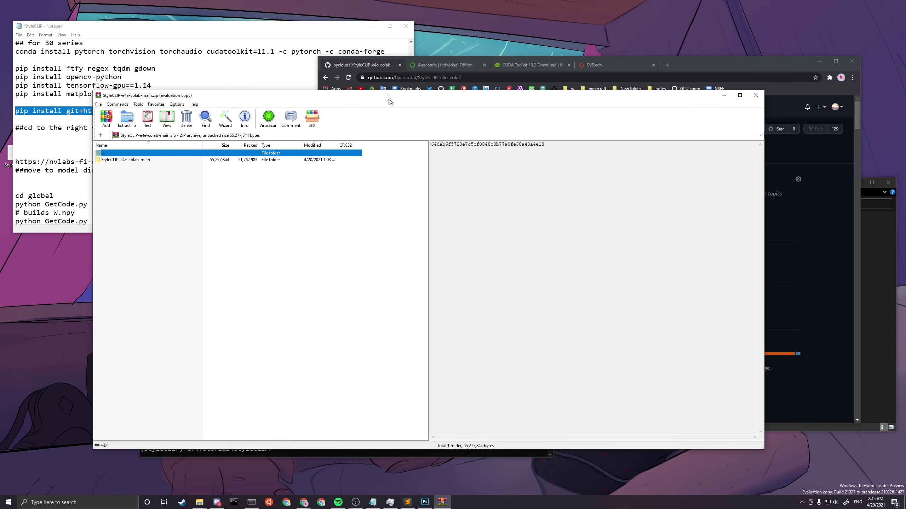
left_click(160, 122)
left_click(890, 255)
left_click_drag(86, 121, 594, 205)
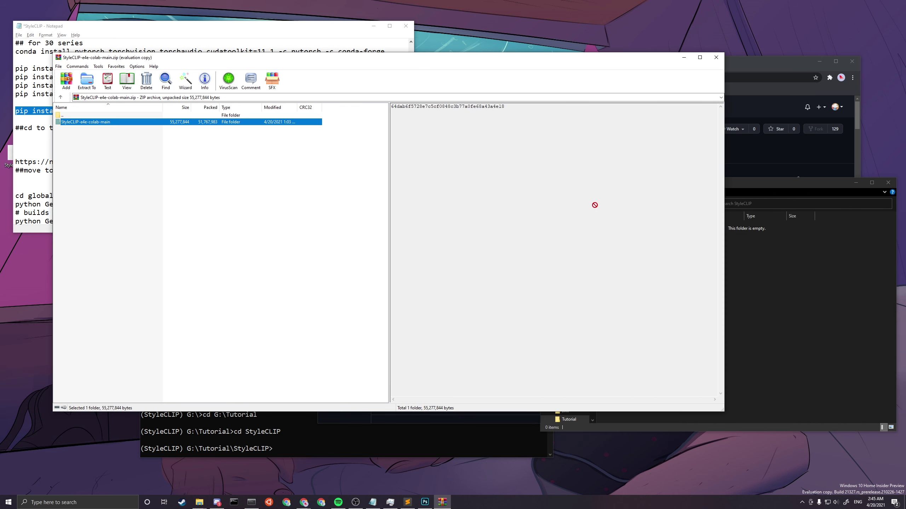
left_click_drag(782, 267, 781, 267)
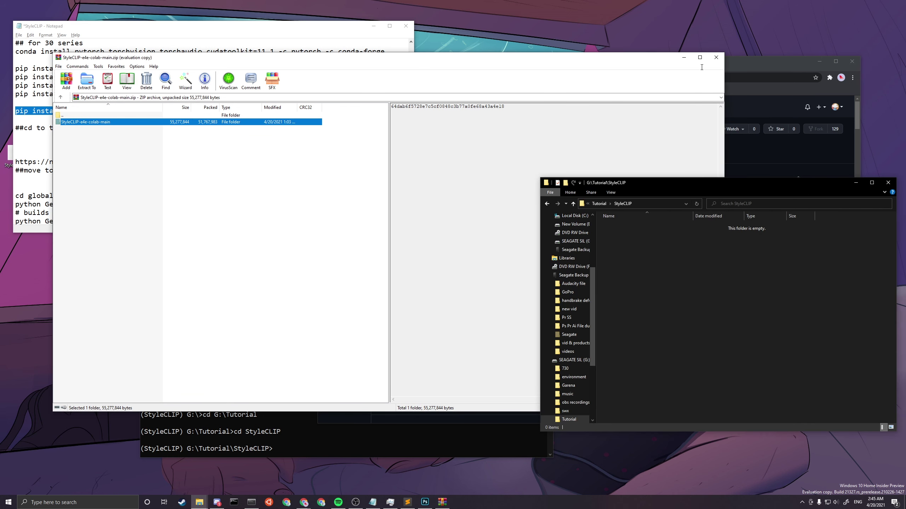
left_click(717, 57)
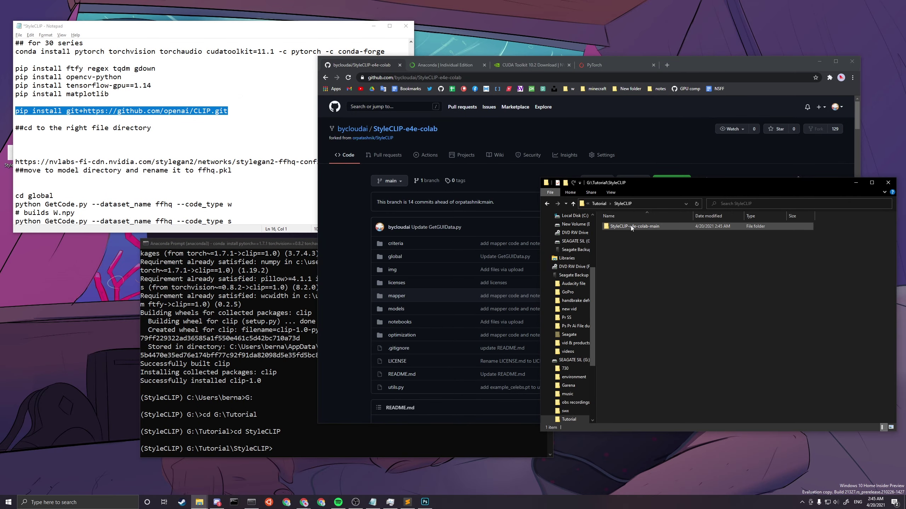
- Rename the StyleCLIP-e4e-colab-main folder as StyleCLIP
right_click(631, 225)
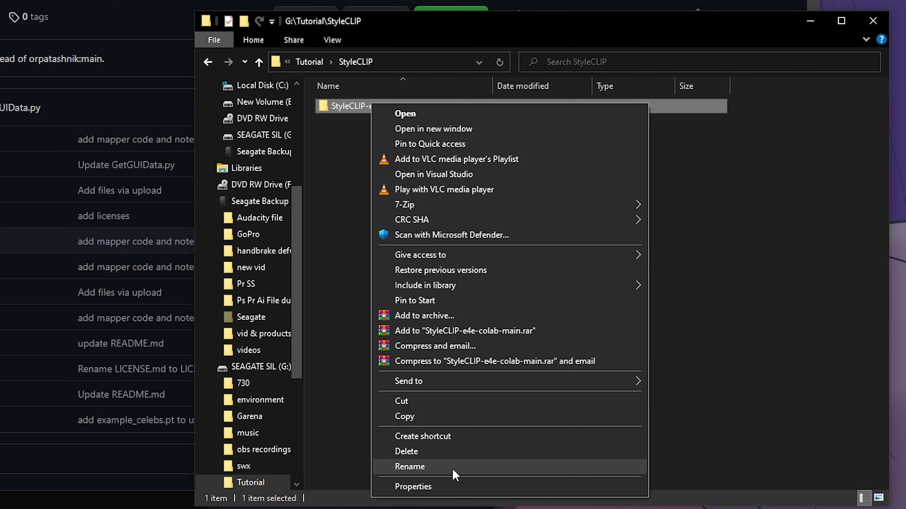
left_click(410, 467)
type("Style")
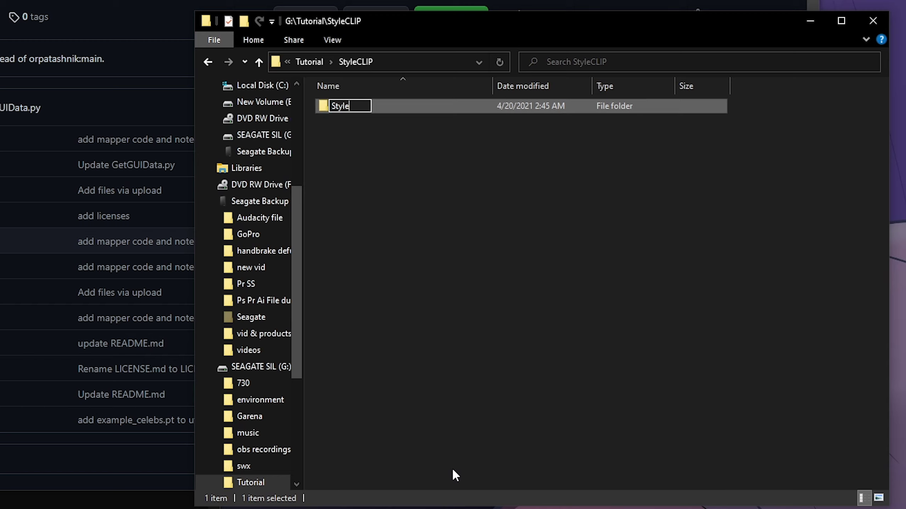
type("CLIP")
key("Return")
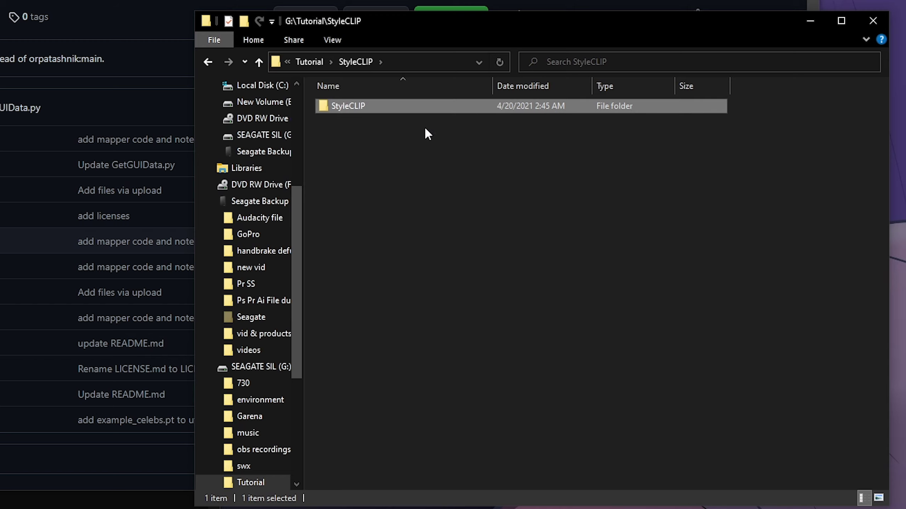
- Open the renamed StyleCLIP folder, run "cd StyleCLIP" in the Anaconda Prompt, and compare the prompt's path with File Explorer's
double_click(426, 104)
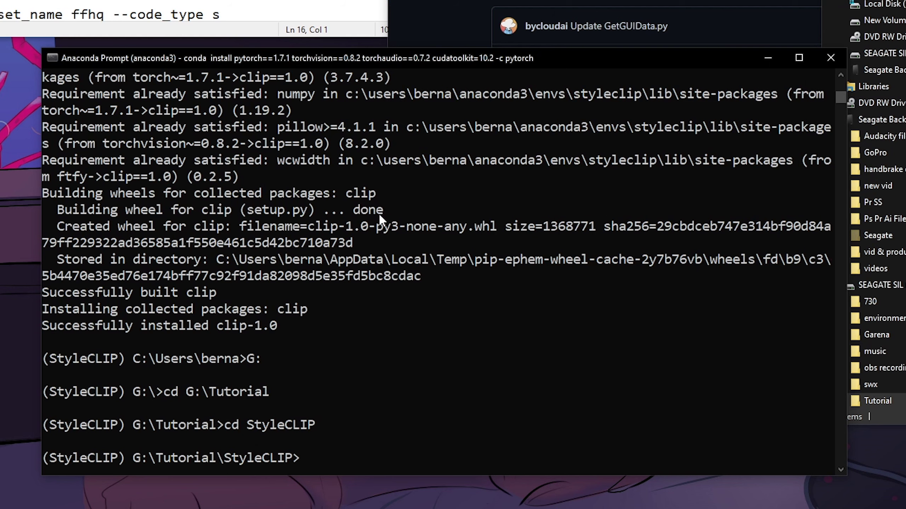
type("cd StyleF")
type("L")
key("BackSpace")
key("BackSpace")
type("CLIP")
key("Return")
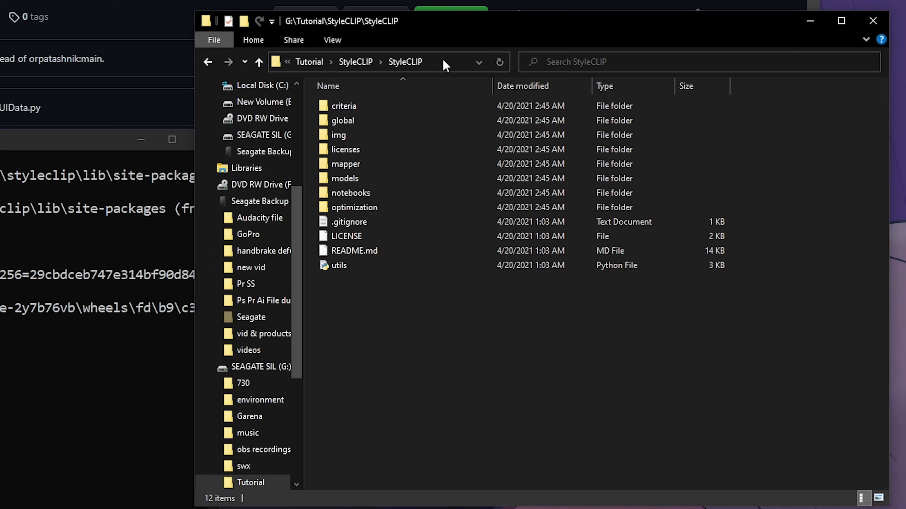
left_click(349, 62)
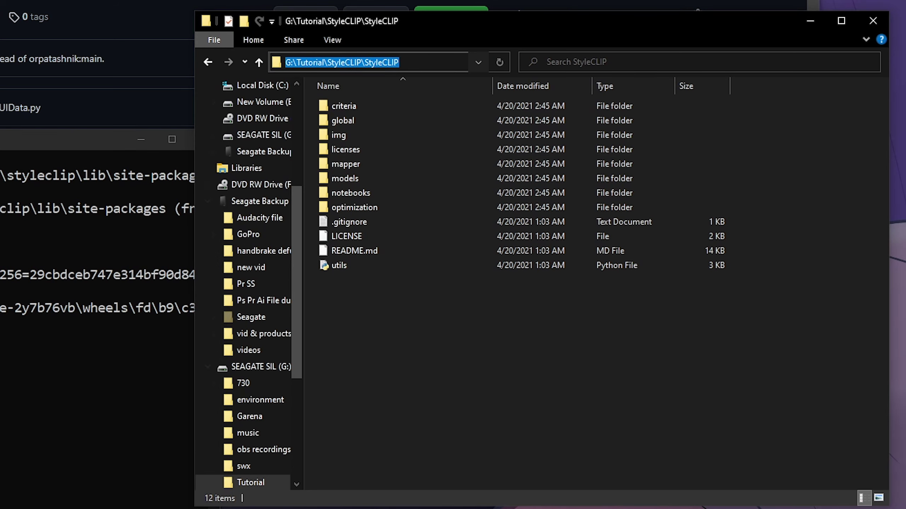
key("alt+Tab")
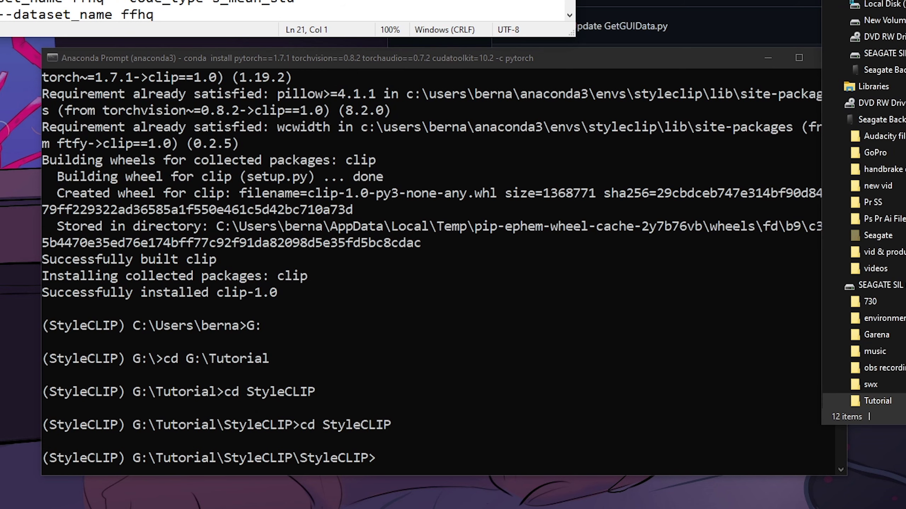
- Copy the stylegan2-ffhq-config-f.pkl link from the Notepad notes and download the file in the browser
key("alt+Tab")
left_click_drag(780, 264, 12, 264)
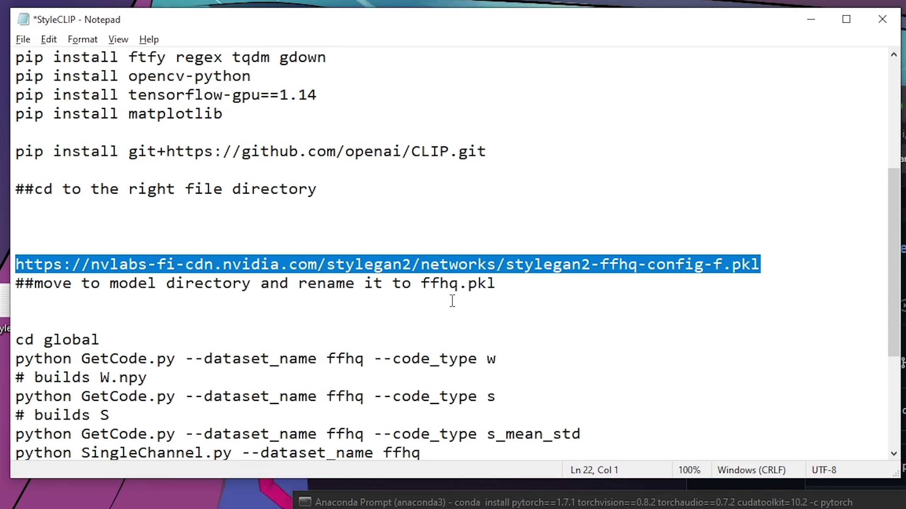
key("ctrl+c")
key("alt+Tab")
key("ctrl+v")
key("Return")
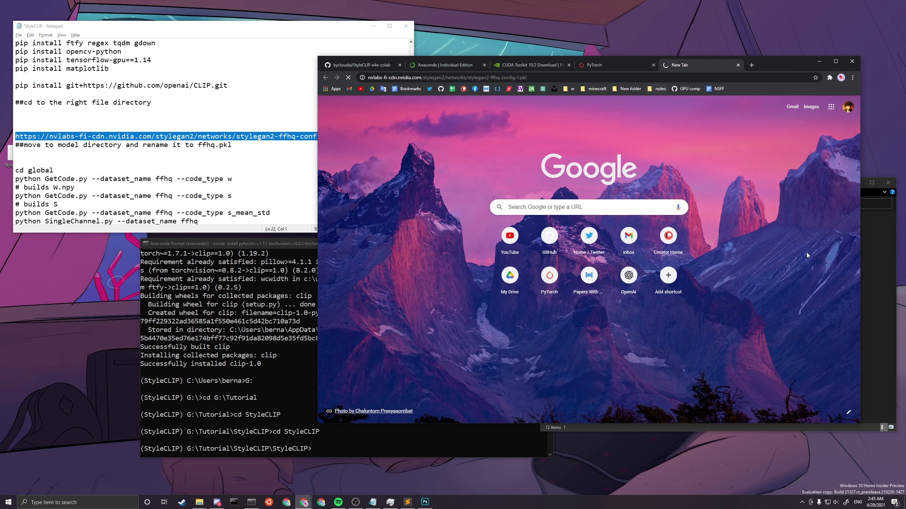
- Open the global\model folder in File Explorer and put the downloaded stylegan2-ffhq-config-f file from the browser into it
left_click(873, 272)
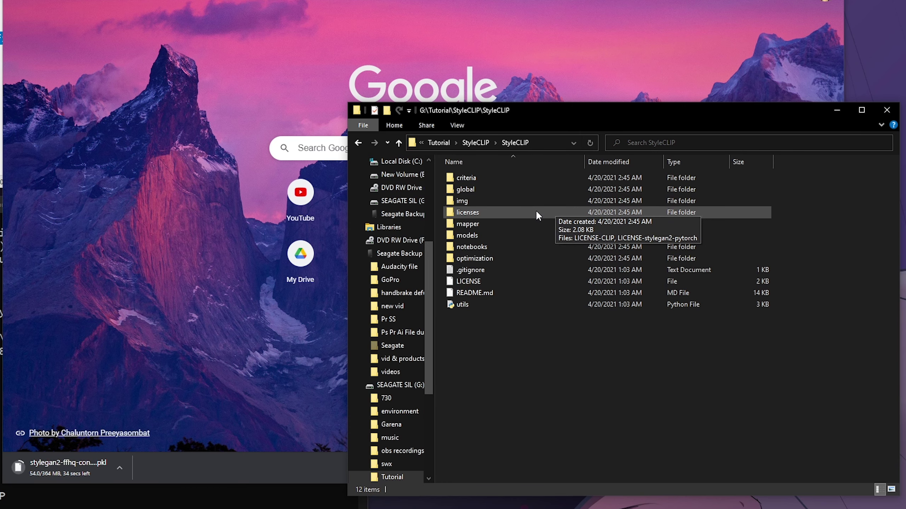
double_click(546, 190)
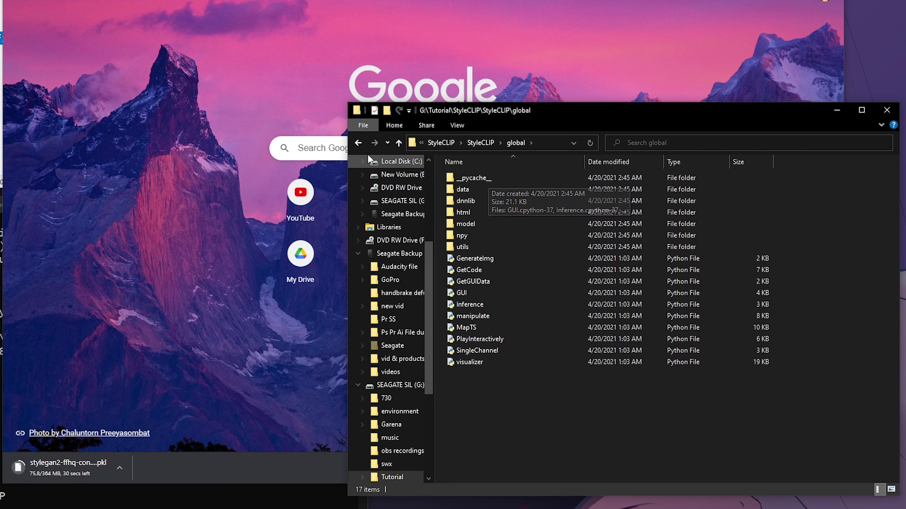
left_click(358, 143)
double_click(479, 187)
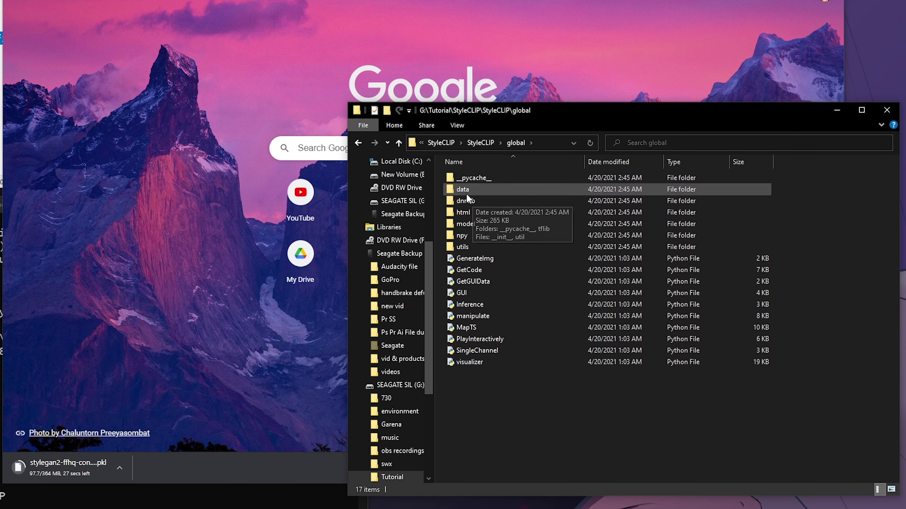
double_click(490, 224)
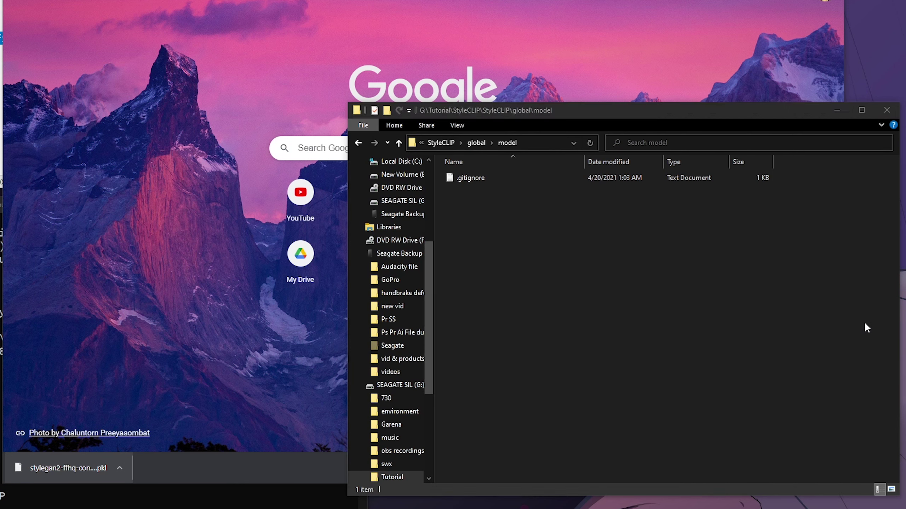
left_click(134, 320)
left_click_drag(68, 469, 870, 361)
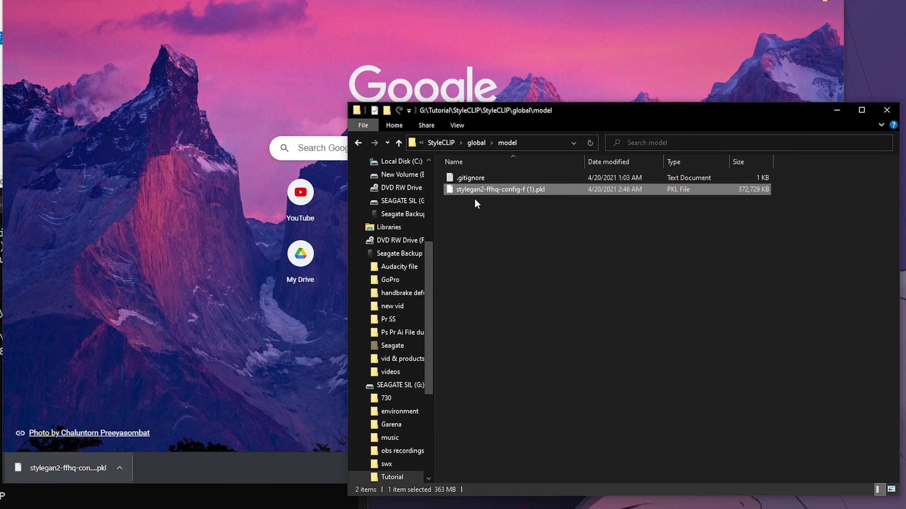
- Rename the stylegan2-ffhq-config-f file in the model folder as ffhq.pkl
right_click(467, 190)
left_click(501, 404)
type("ff")
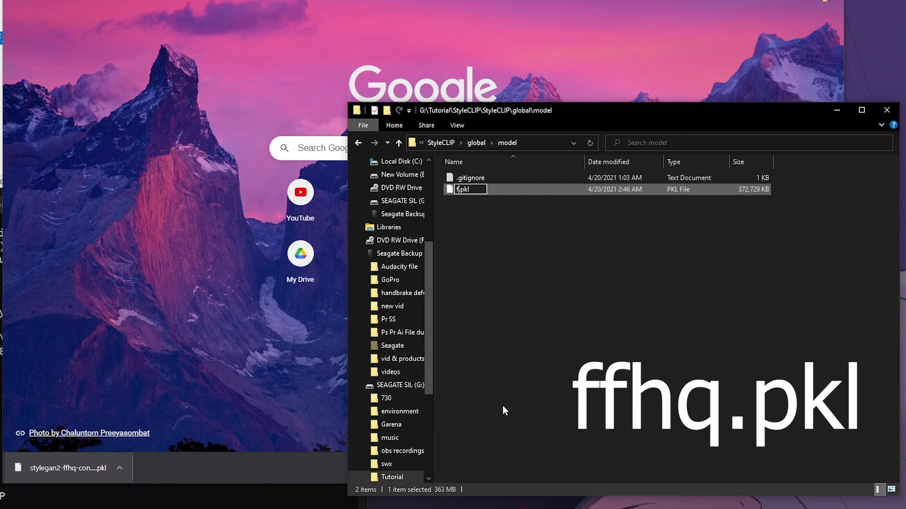
type("hq")
key("Return")
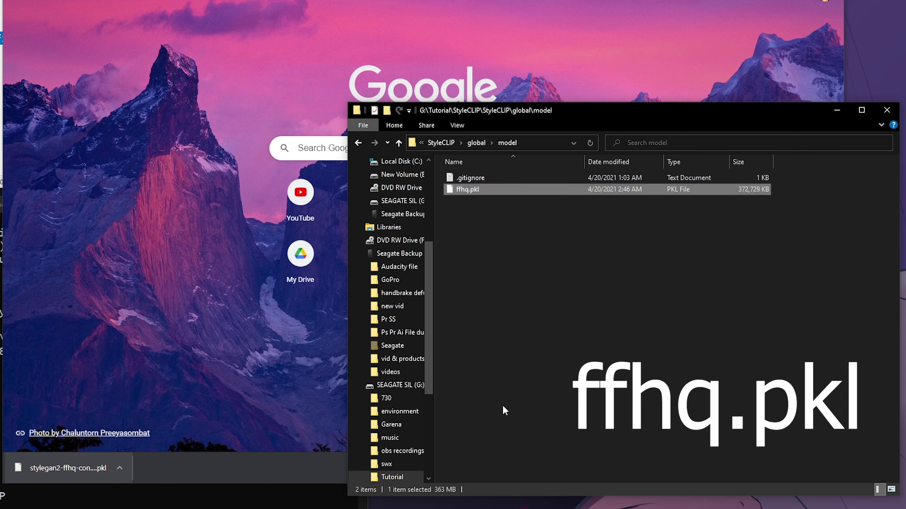
left_click_drag(506, 230, 523, 246)
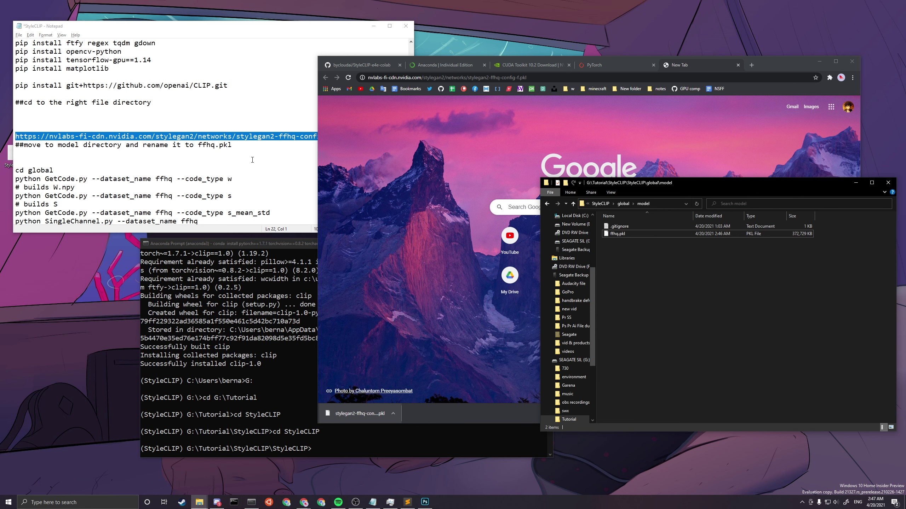
- Copy "cd global" from the Notepad notes and run it in the Anaconda Prompt
scroll(71, 116, "down", 3)
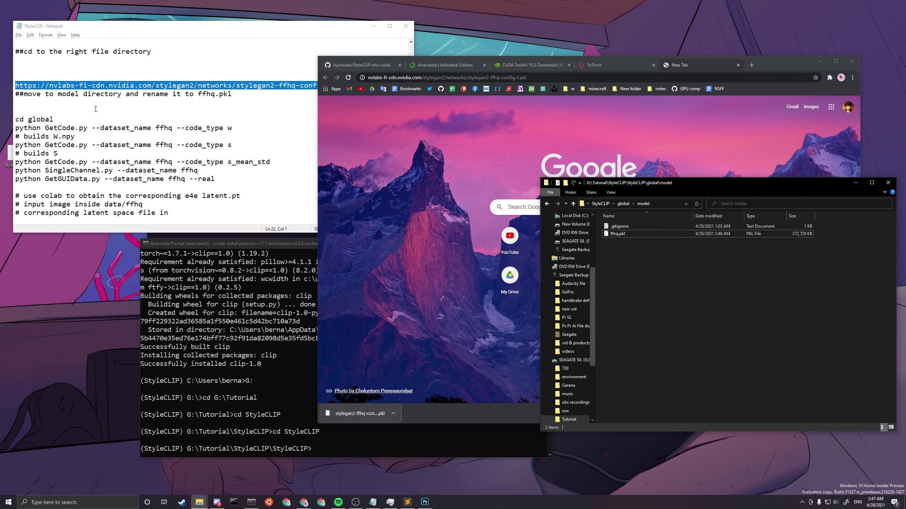
left_click(70, 115)
left_click_drag(75, 119, 15, 120)
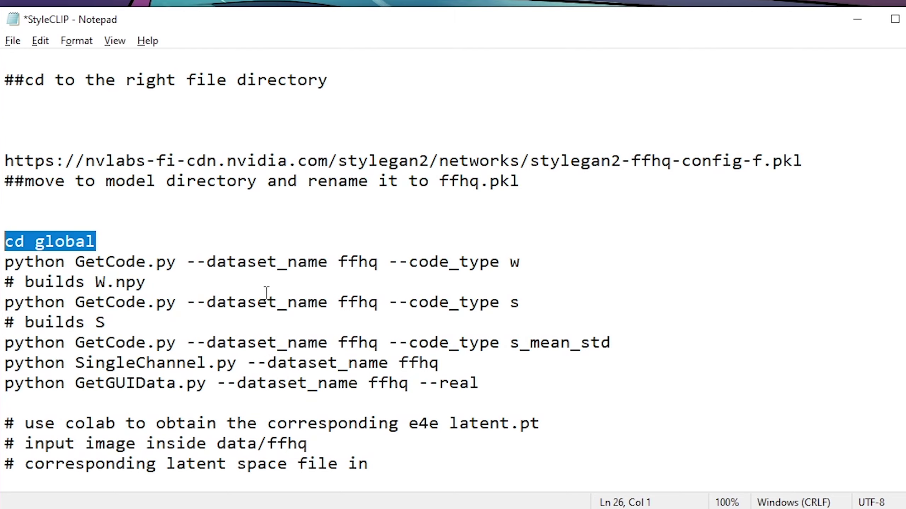
left_click(271, 384)
key("ctrl+v")
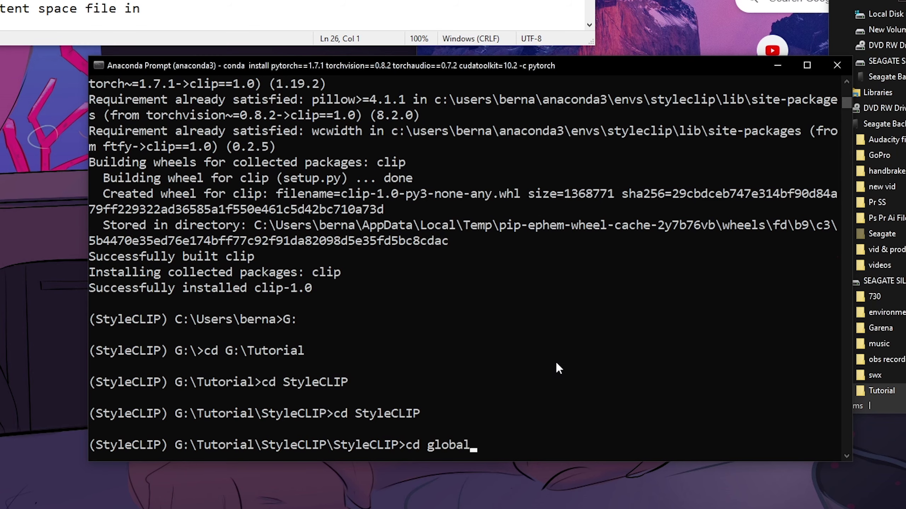
key("Return")
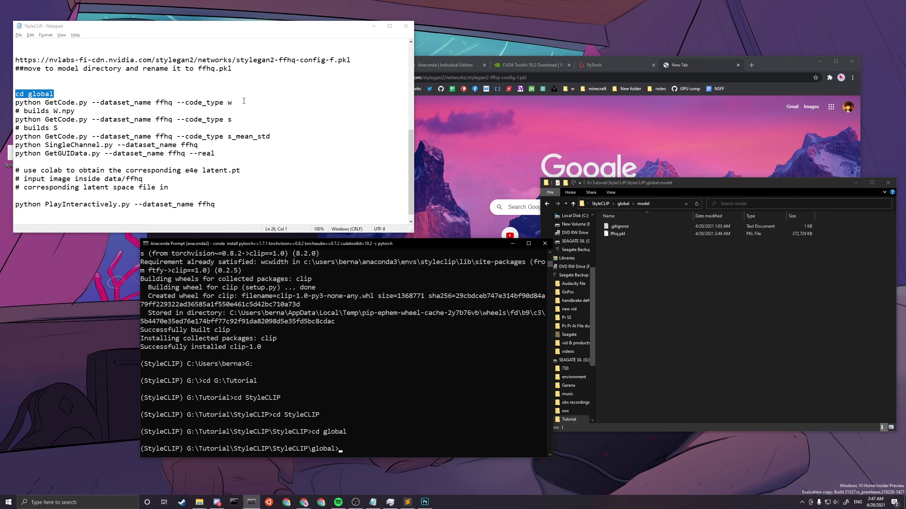
- Copy "python GetCode.py --dataset_name ffhq --code_type w" from the notes and run it in the Anaconda Prompt
left_click_drag(244, 101, 15, 103)
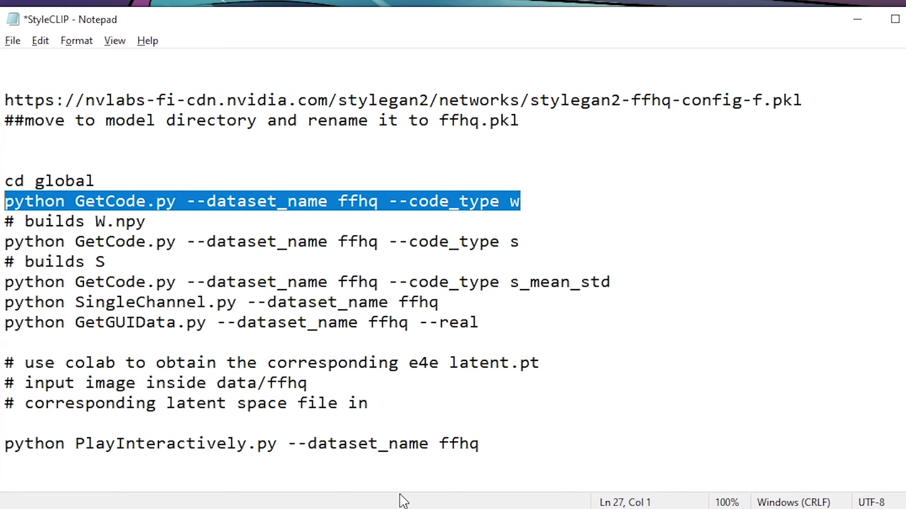
key("ctrl+c")
left_click(469, 424)
key("ctrl+v")
key("Return")
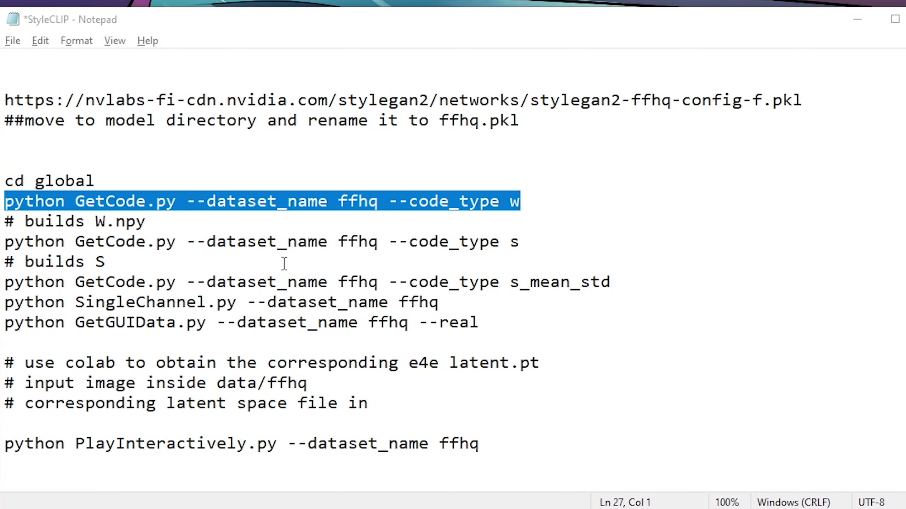
- Copy "python GetCode.py --dataset_name ffhq --code_type s" from the notes and run it in the Anaconda Prompt
left_click(253, 119)
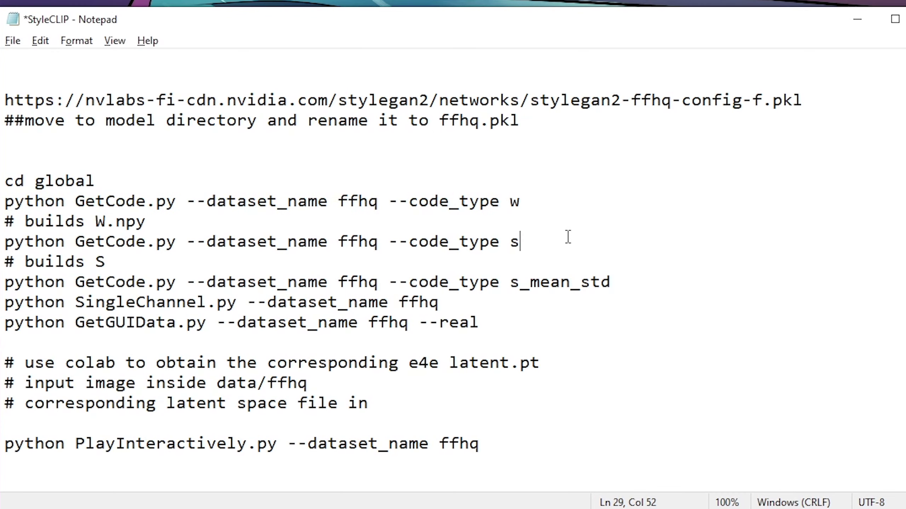
left_click_drag(252, 119, 14, 120)
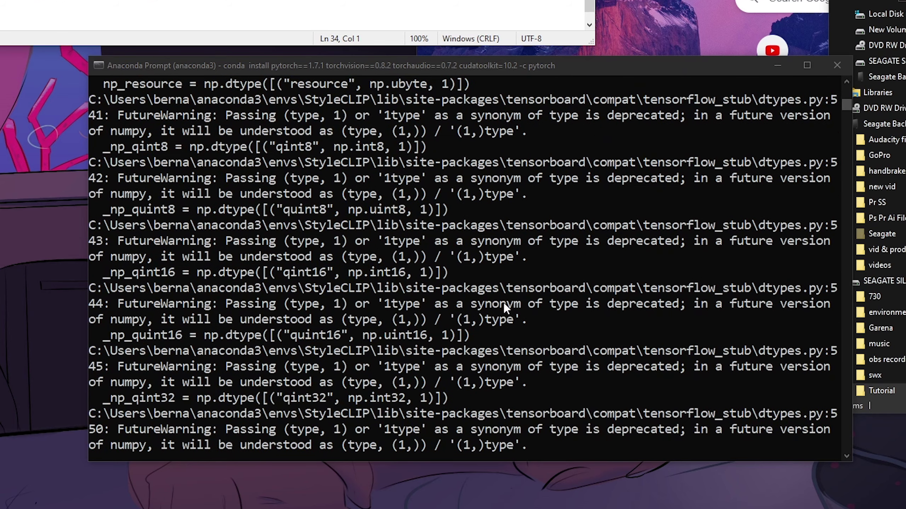
left_click(540, 371)
scroll(539, 372, "down", 3)
scroll(521, 346, "up", 3)
key("ctrl+v")
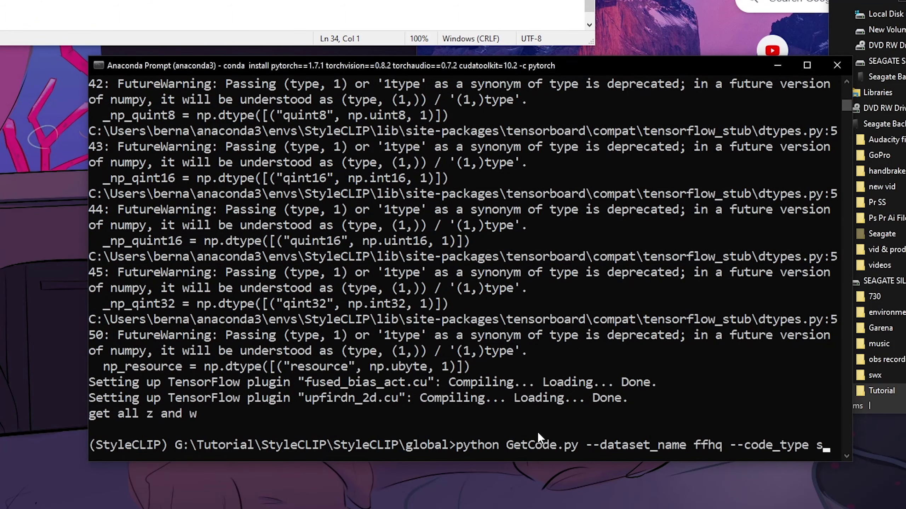
key("Return")
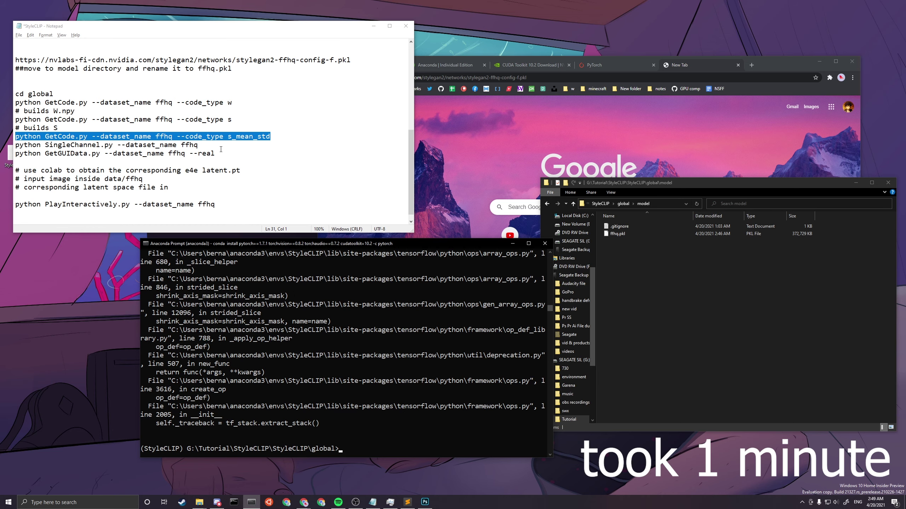
- Copy "python SingleChannel.py --dataset_name ffhq" from the notes and run it in the Anaconda Prompt
left_click_drag(223, 144, 16, 146)
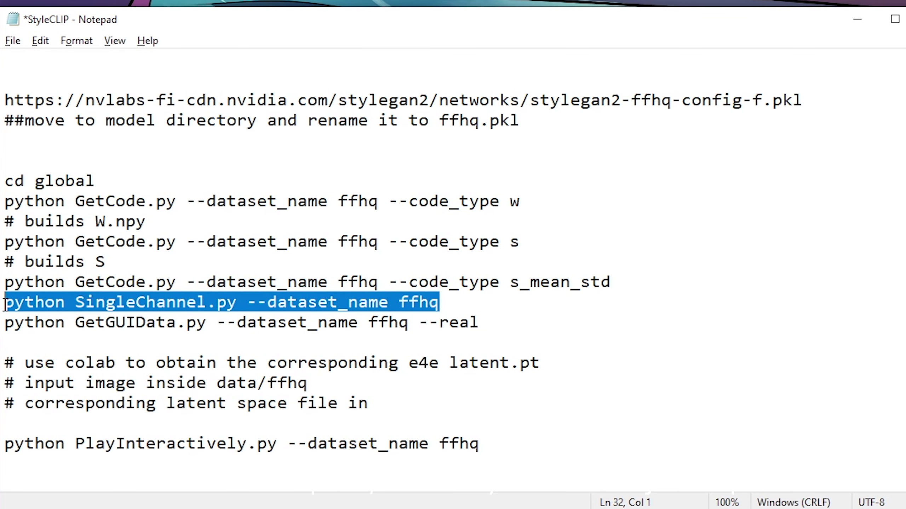
left_click(521, 296)
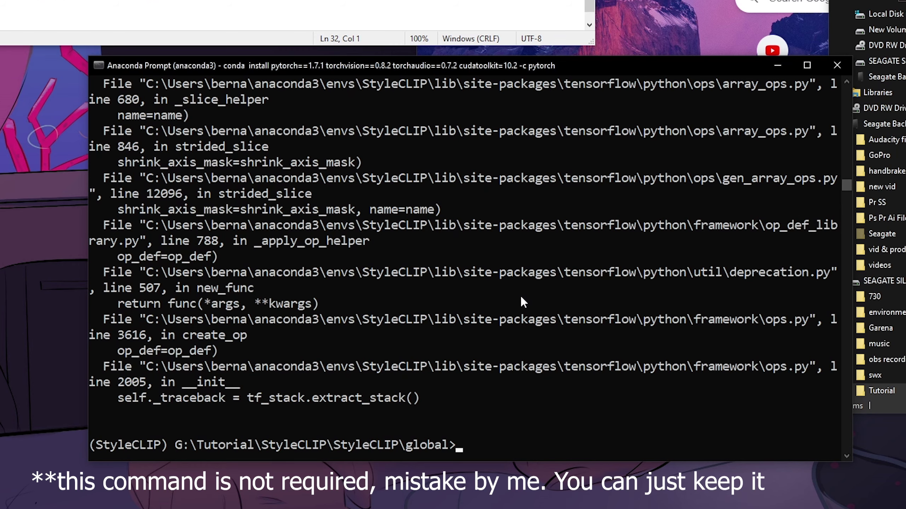
key("ctrl+v")
key("Return")
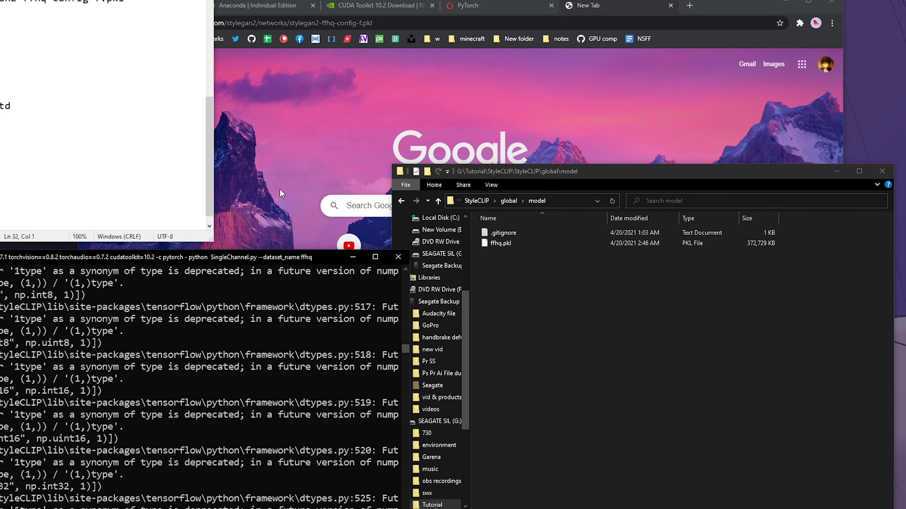
- In the browser, open the "e4e + StyleCLIP w/ global colab" notebook from the StyleCLIP-e4e-colab README in a new tab
left_click(279, 188)
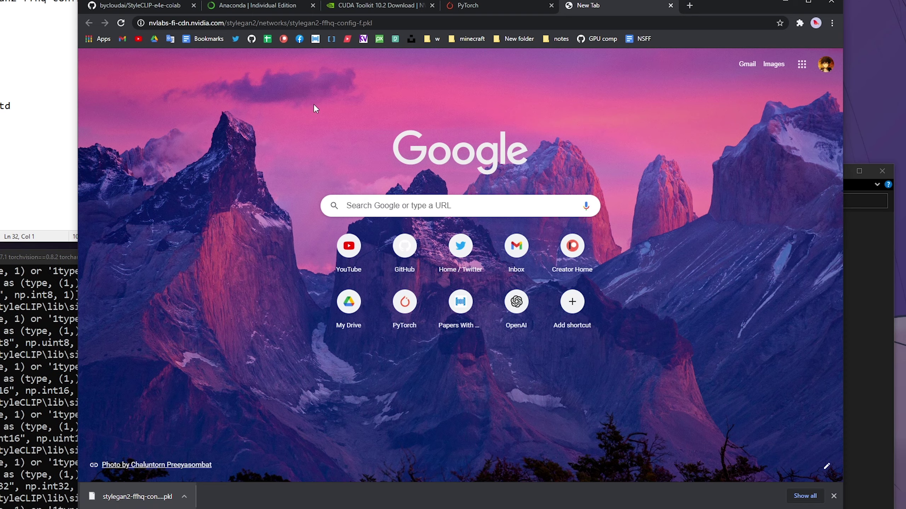
left_click(129, 5)
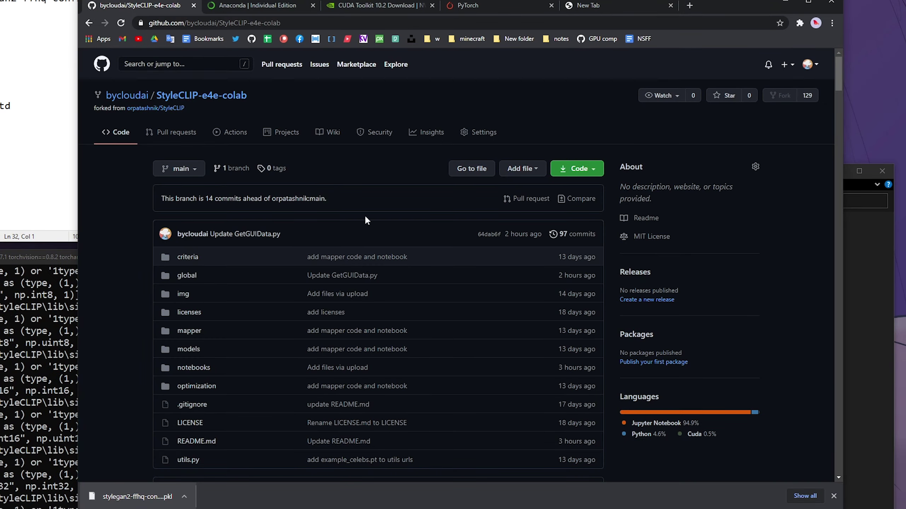
scroll(147, 268, "down", 8)
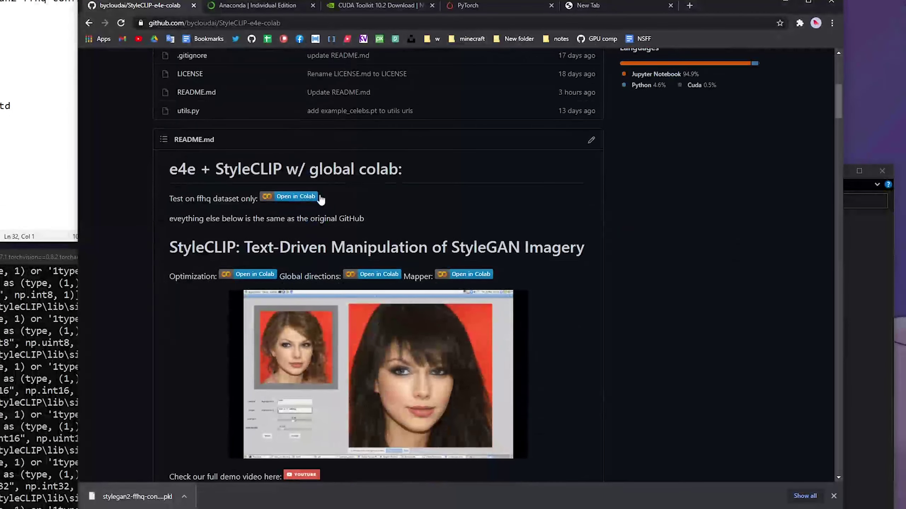
right_click(273, 197)
left_click(282, 204)
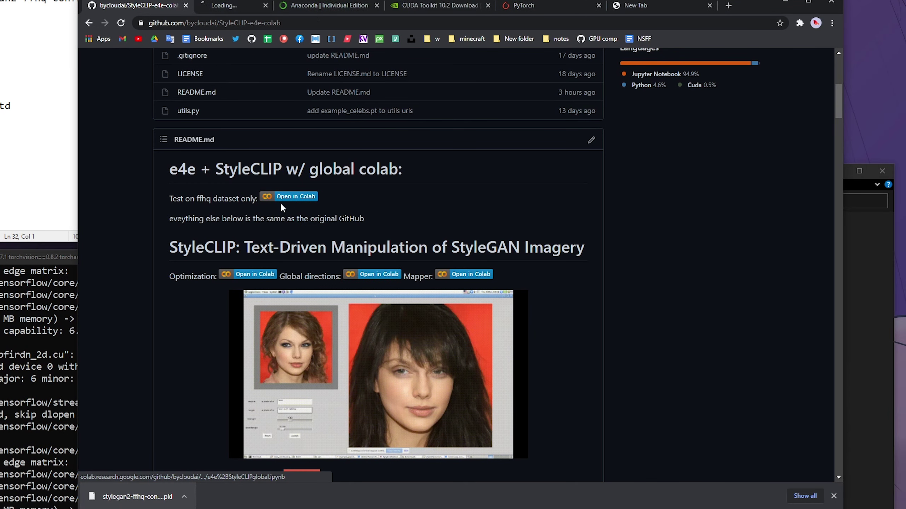
left_click(228, 5)
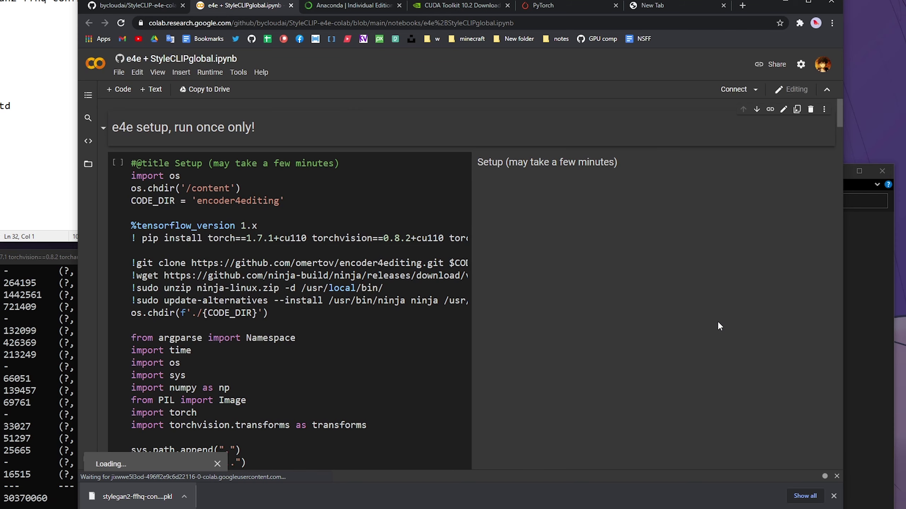
- Collapse the "e4e setup, run once only!" section and run its hidden cells, choosing to run the notebook anyway
left_click(104, 129)
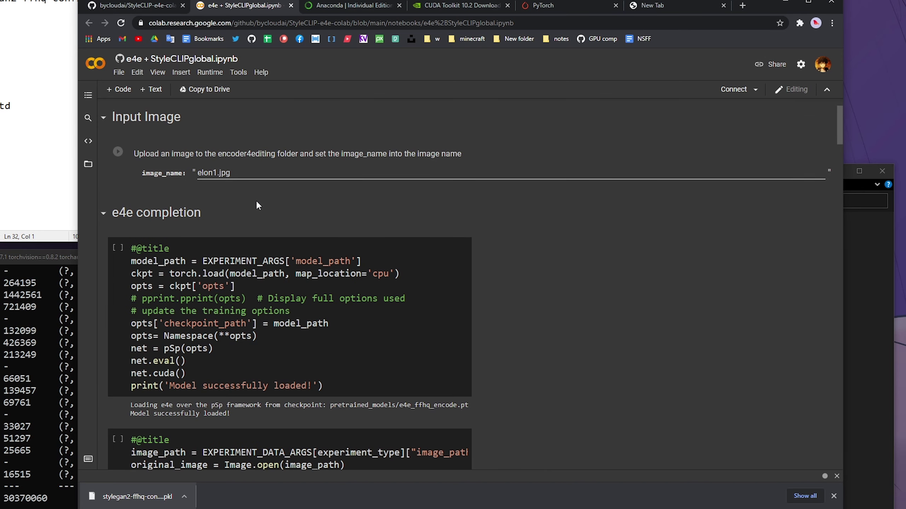
left_click(117, 153)
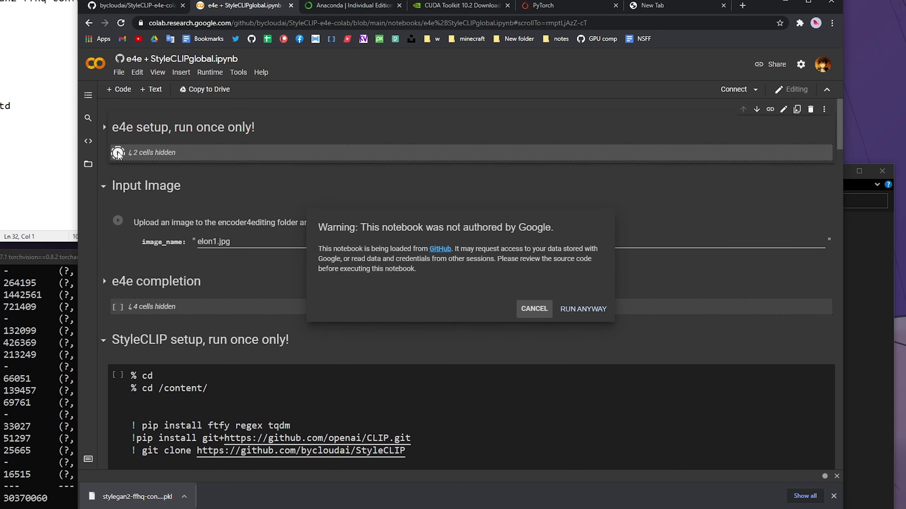
key("Return")
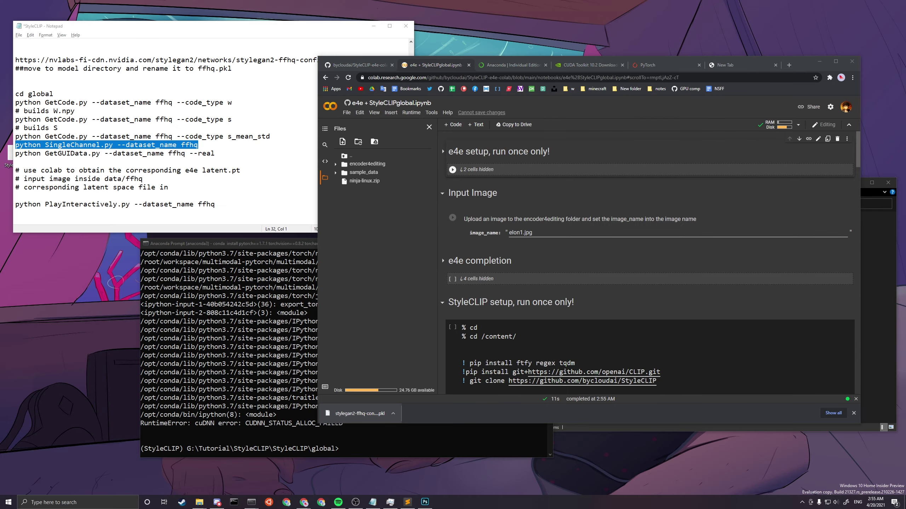
- Upload elon.jpg from the desktop into the notebook's encoder4editing folder and acknowledge the reminder about uploaded files
left_click_drag(9, 254, 383, 166)
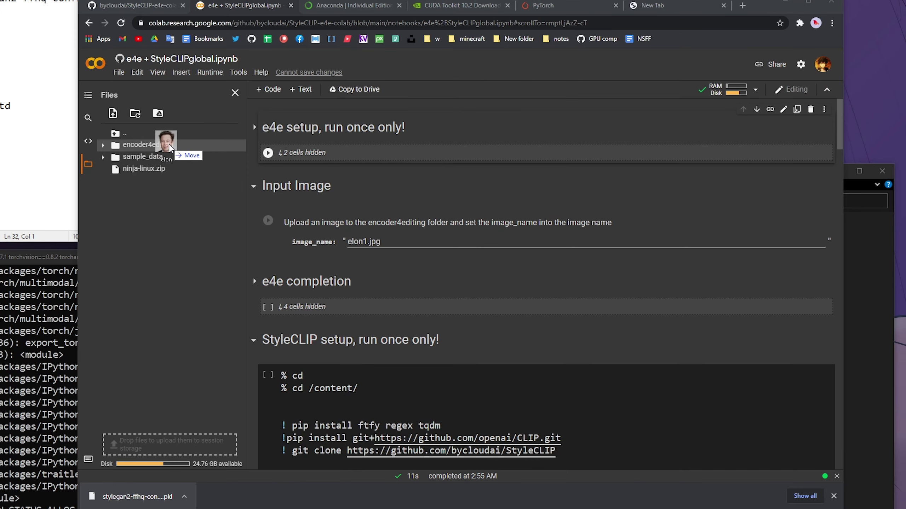
left_click_drag(169, 148, 200, 150)
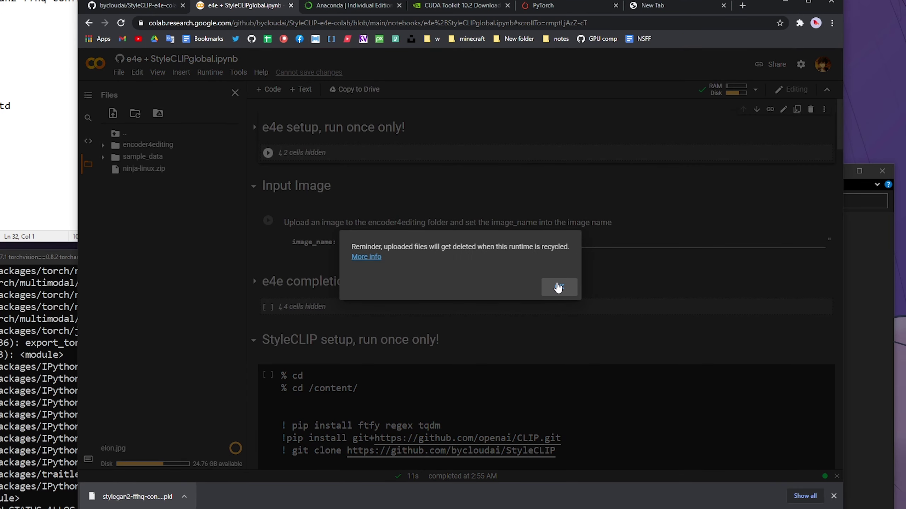
left_click(558, 288)
- Set image_name to elon.jpg, then run the Input Image cell and the hidden "e4e completion" cells
left_click(367, 242)
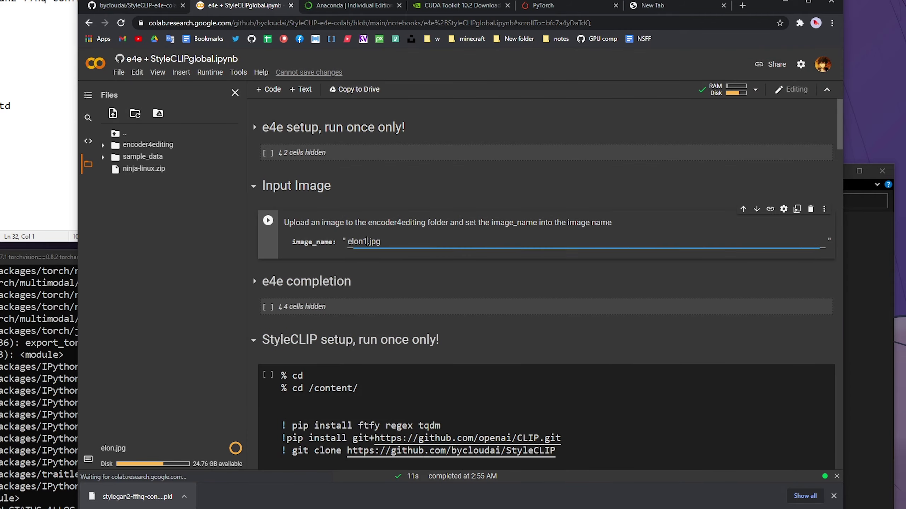
key("BackSpace")
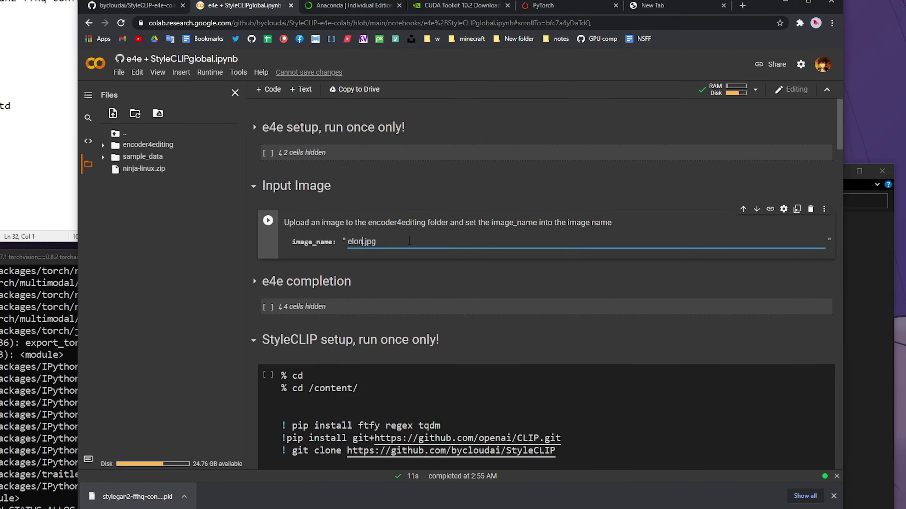
left_click(268, 220)
left_click(267, 306)
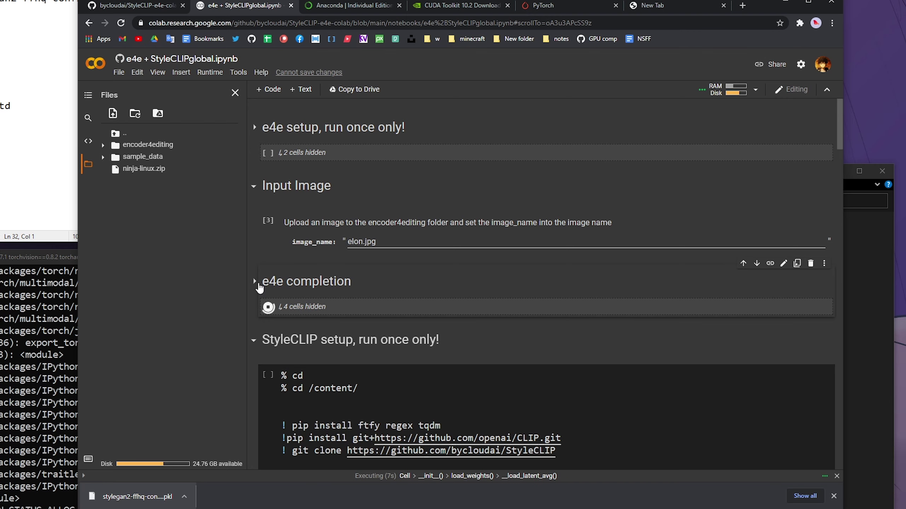
- Switch to File Explorer and open the ffhq folder inside global\data
left_click(860, 304)
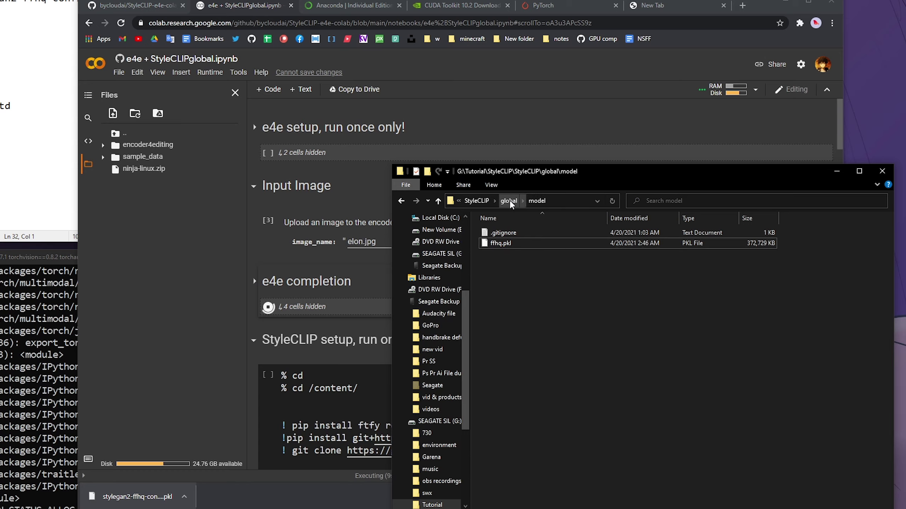
left_click(543, 201)
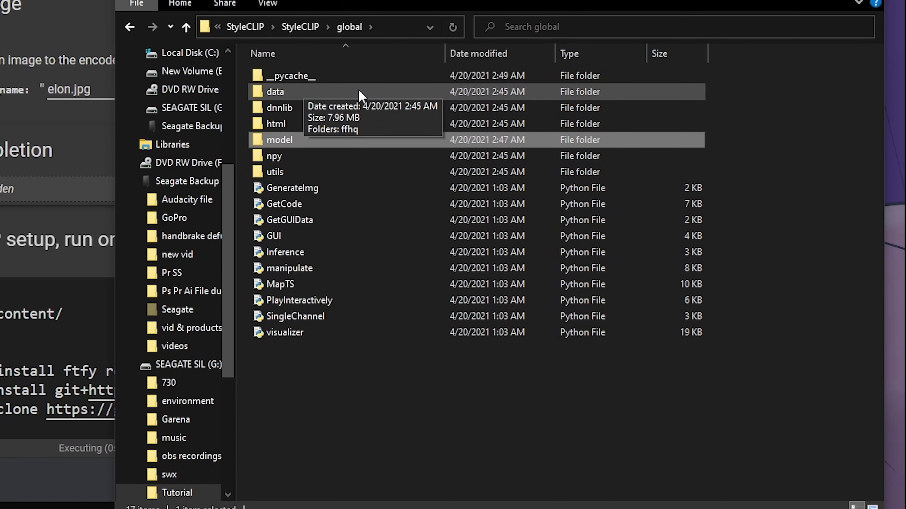
double_click(358, 88)
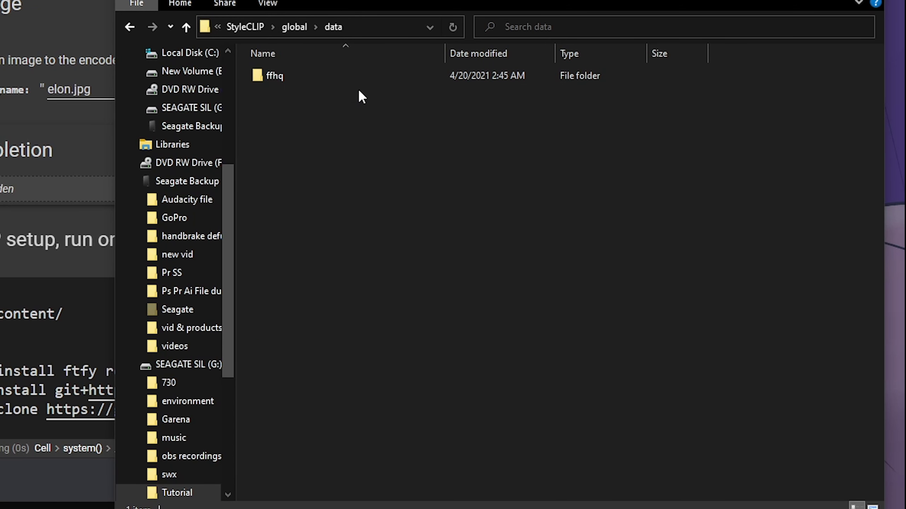
left_click(322, 70)
double_click(322, 71)
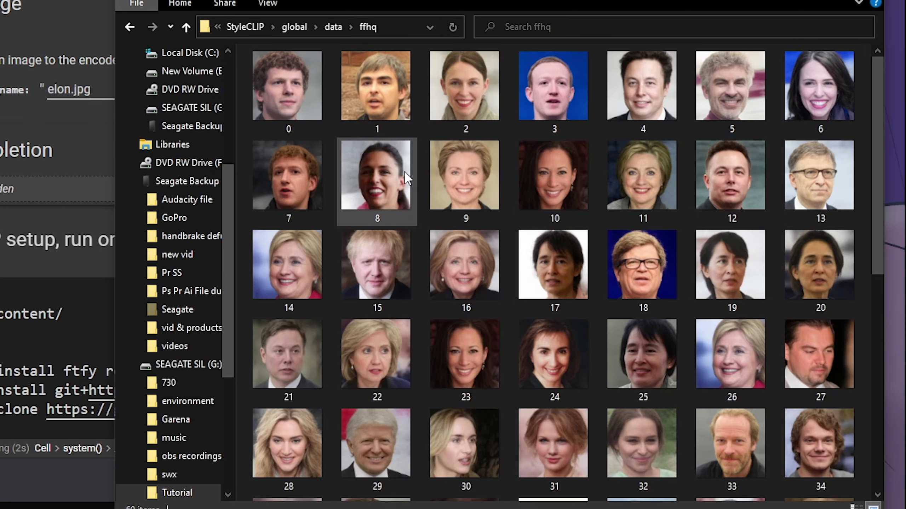
- Put the elon image from the desktop into the local data\ffhq folder
scroll(402, 171, "down", 5)
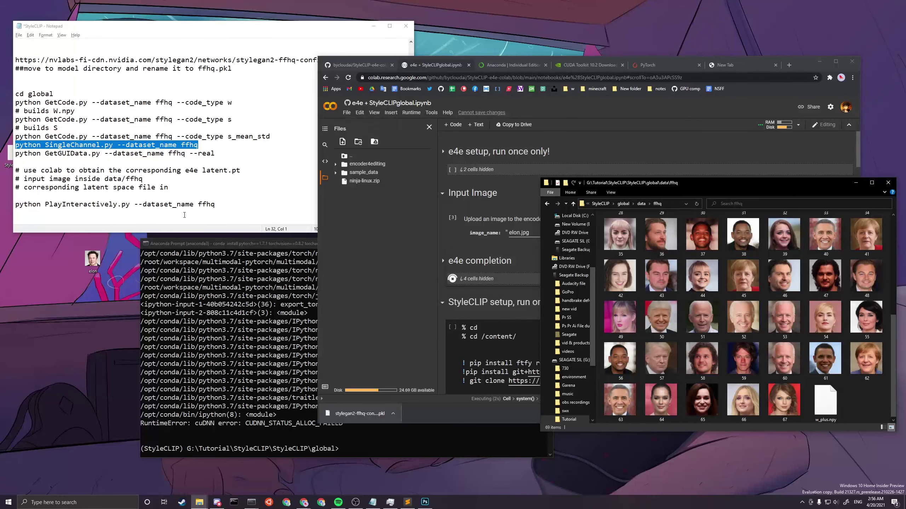
left_click_drag(85, 266, 861, 396)
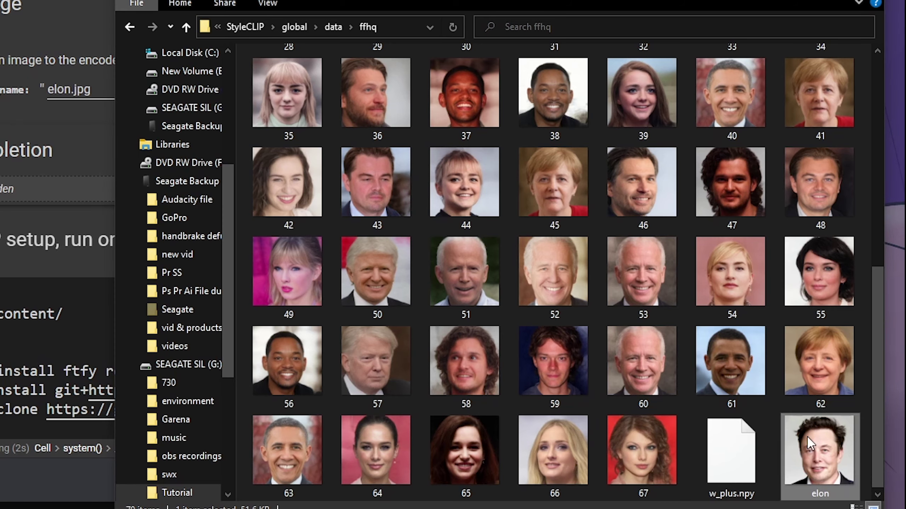
left_click(685, 440)
scroll(685, 438, "up", 5)
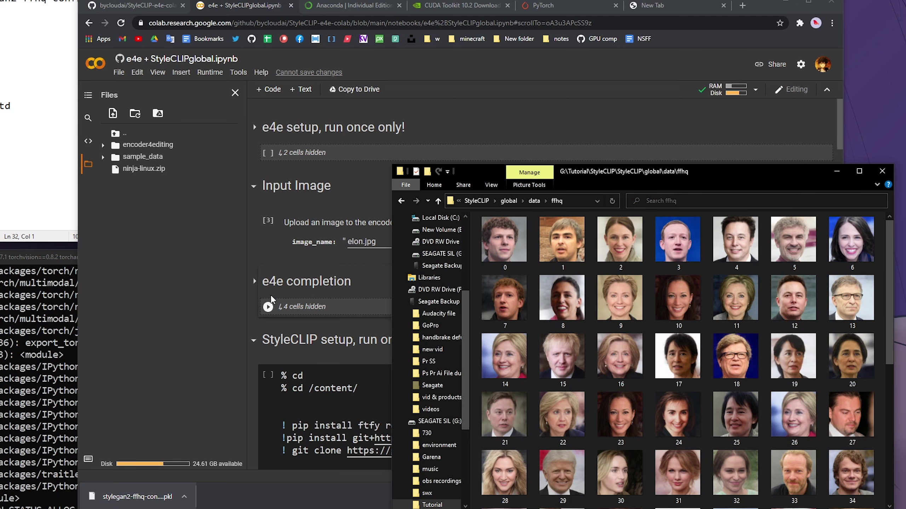
- Download latents.pt from the notebook's encoder4editing folder and put the downloaded file into the local data\ffhq folder
left_click(122, 146)
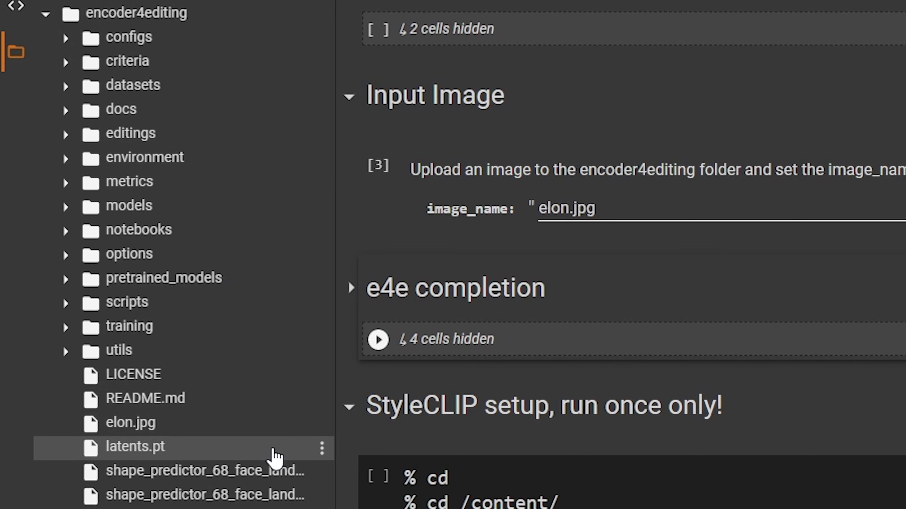
left_click(322, 448)
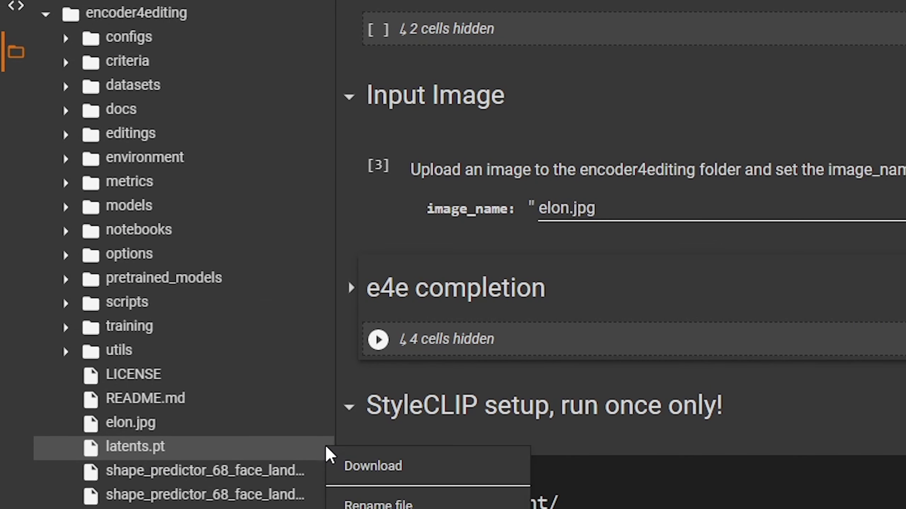
left_click(353, 467)
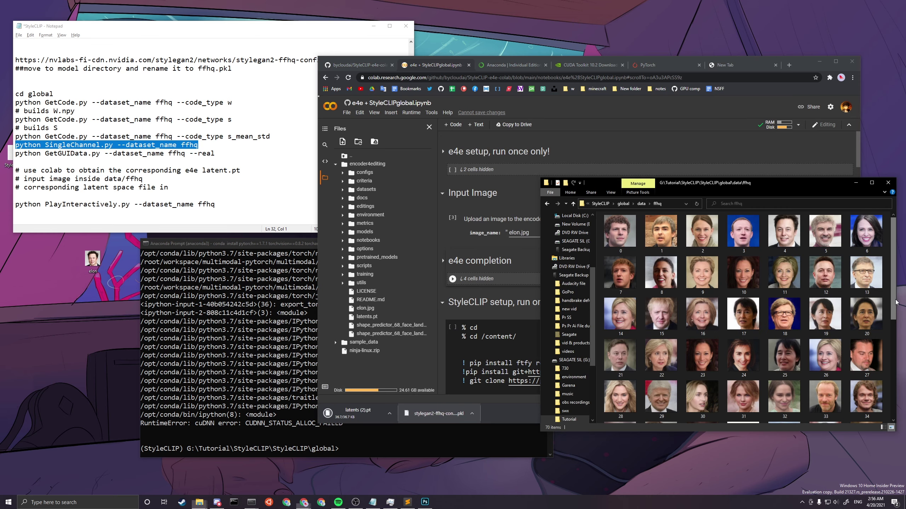
left_click_drag(360, 414, 858, 383)
- Rename the downloaded latents file in the ffhq folder to latents.pt
right_click(864, 401)
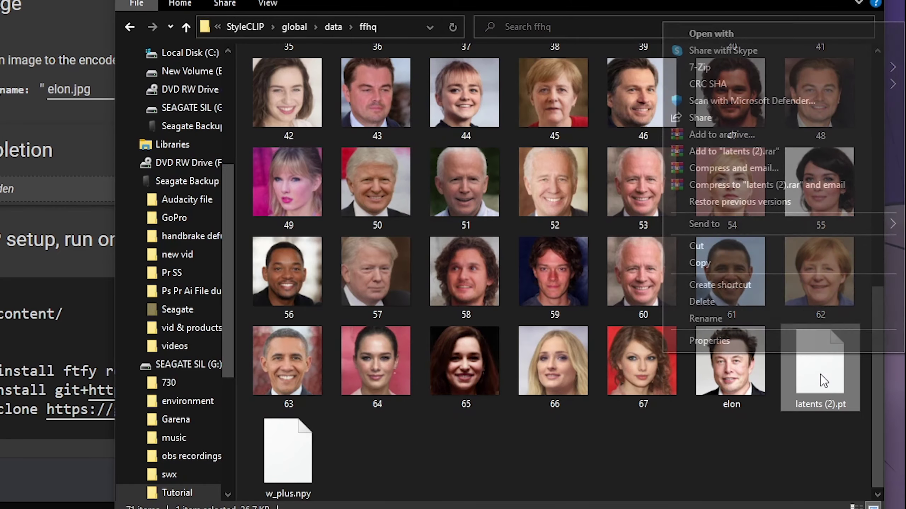
left_click(806, 324)
key("Right")
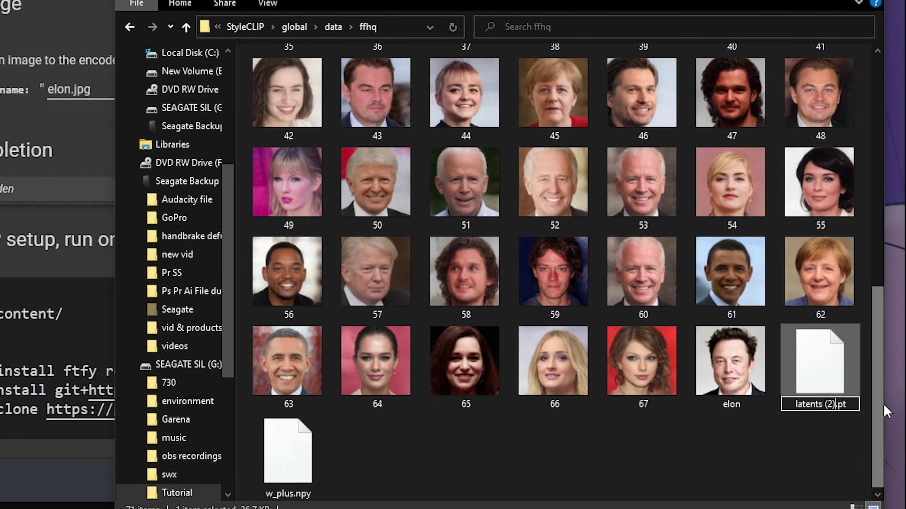
key("BackSpace")
key("BackSpace")
key("BackSpace")
key("BackSpace")
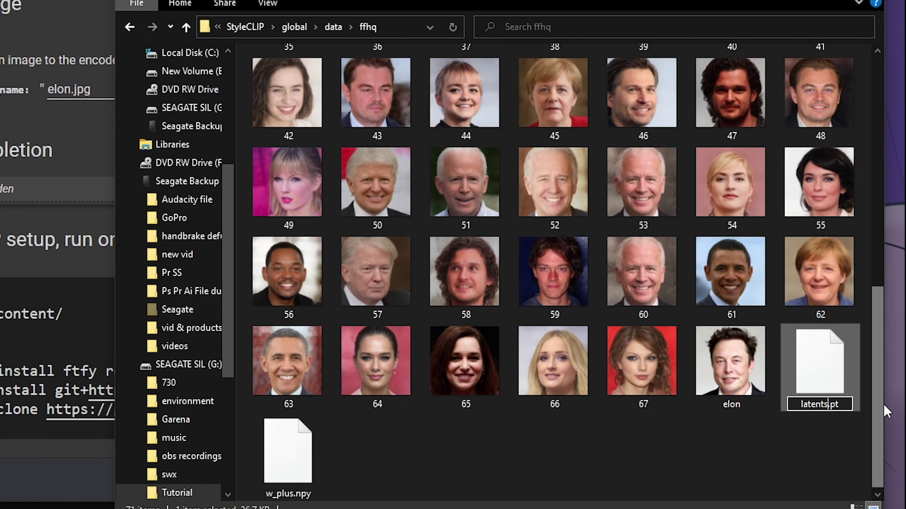
key("Return")
left_click(602, 474)
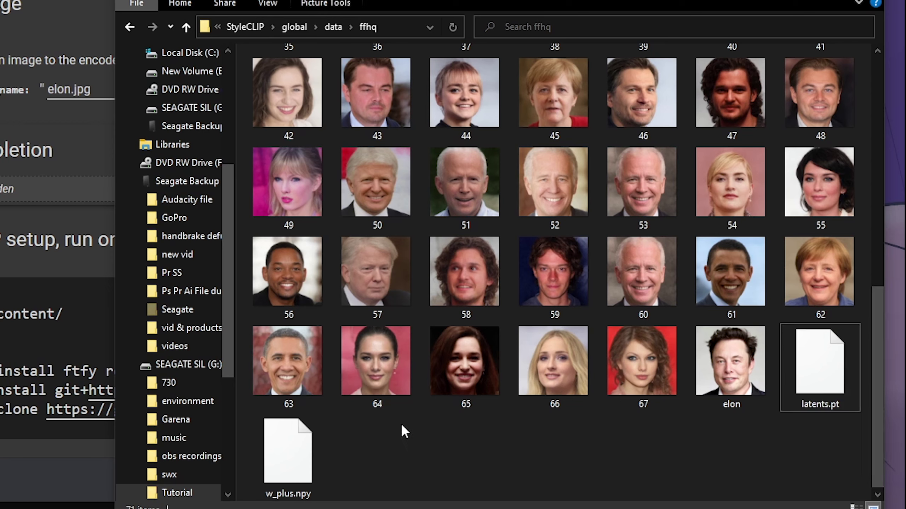
left_click(736, 376)
left_click(810, 387)
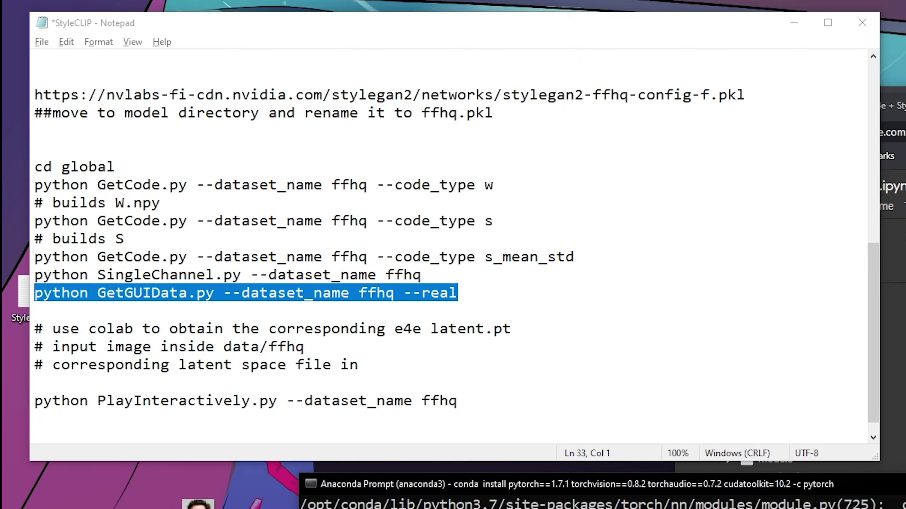
- Copy "python GetGUIData.py --dataset_name ffhq --real" from the notes and run it in the Anaconda Prompt
left_click(513, 301)
left_click_drag(513, 300, 25, 285)
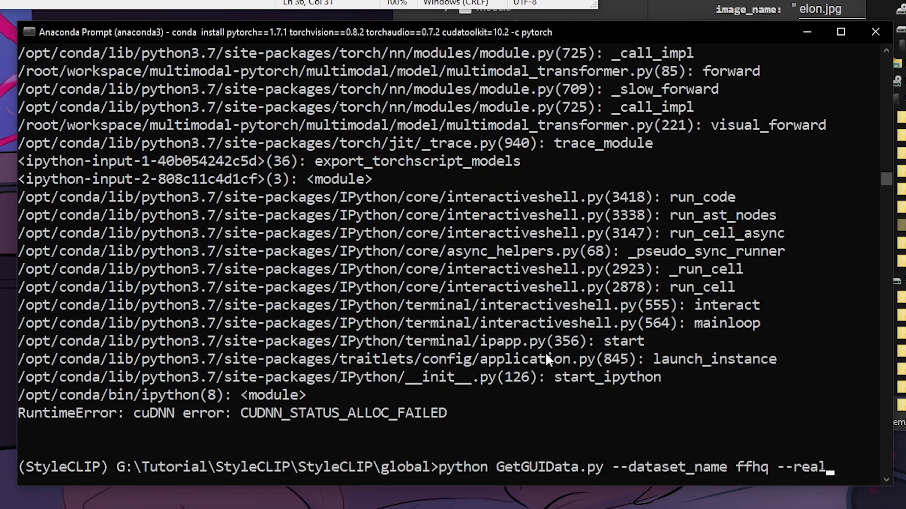
key("Return")
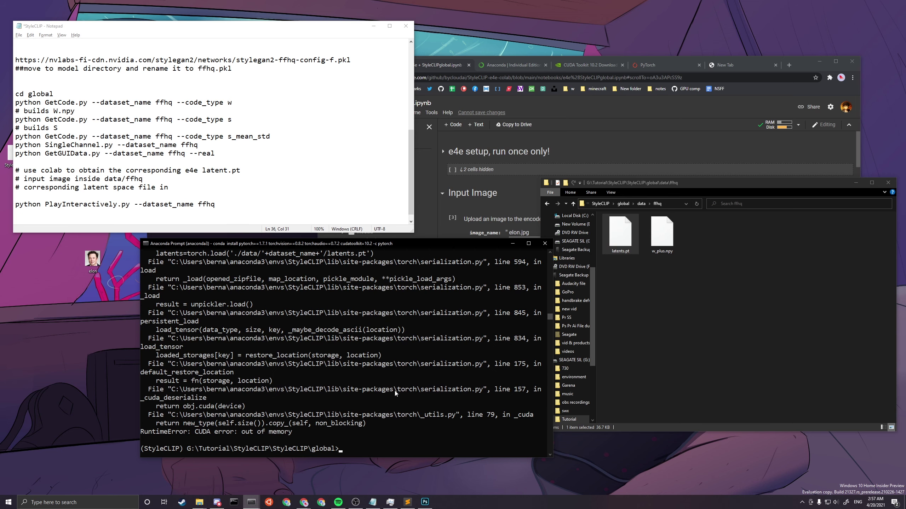
- Run "python GetGUIData.py --dataset_name ffhq --real" again in the same Anaconda Prompt
left_click(355, 441)
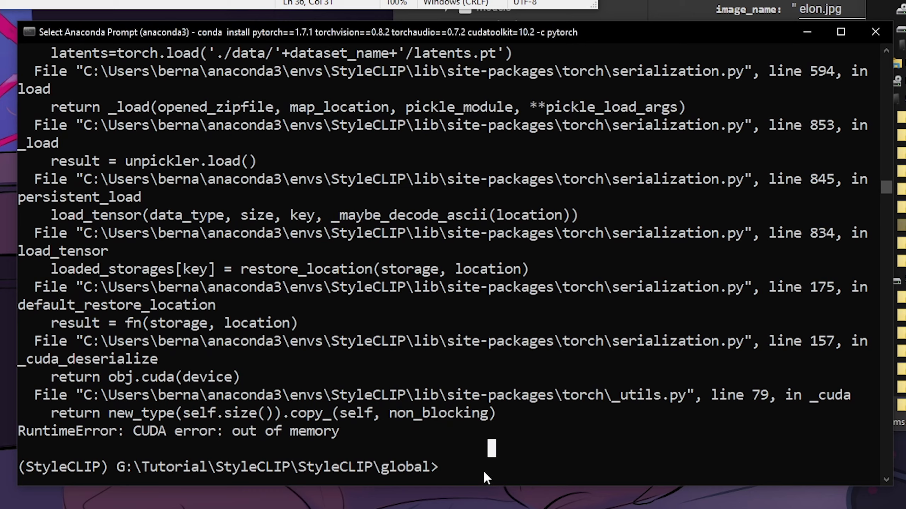
left_click(485, 472)
left_click_drag(405, 434, 17, 433)
right_click(328, 448)
key("Return")
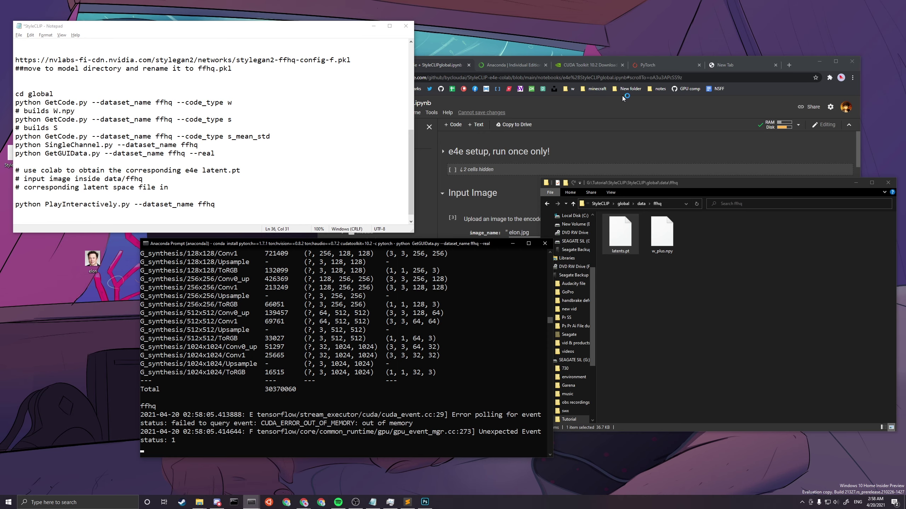
left_click(535, 126)
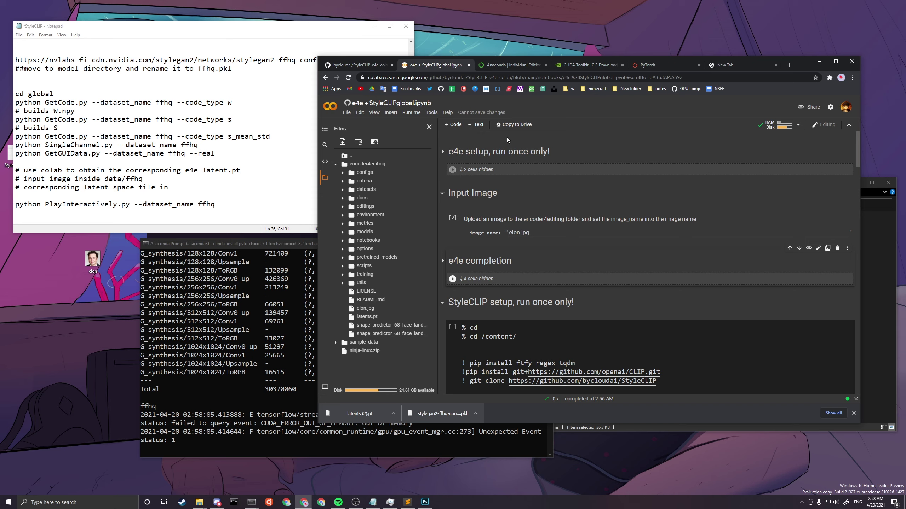
scroll(483, 303, "down", 1)
scroll(484, 303, "up", 1)
left_click(873, 309)
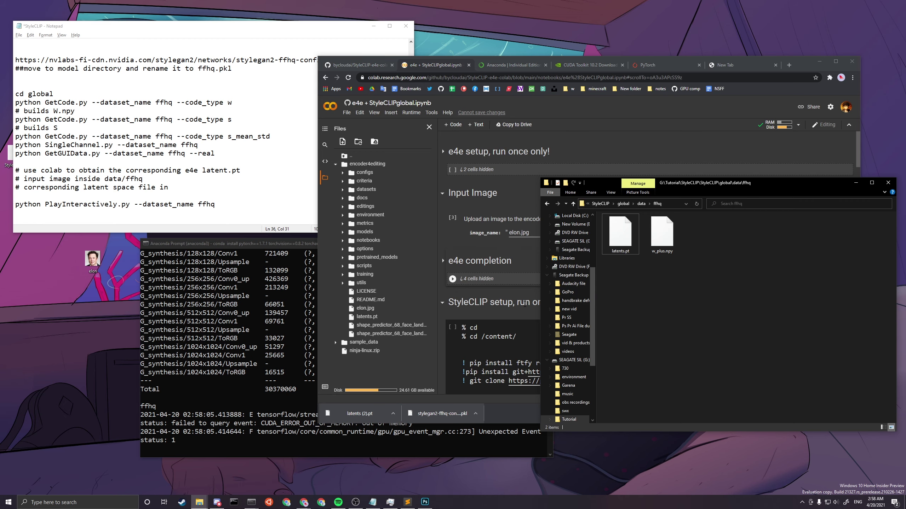
left_click(277, 310)
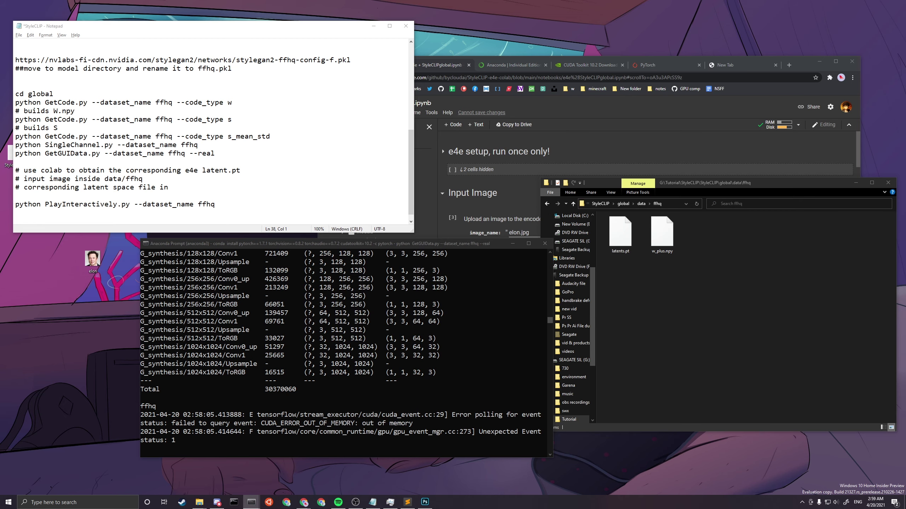
left_click(410, 355)
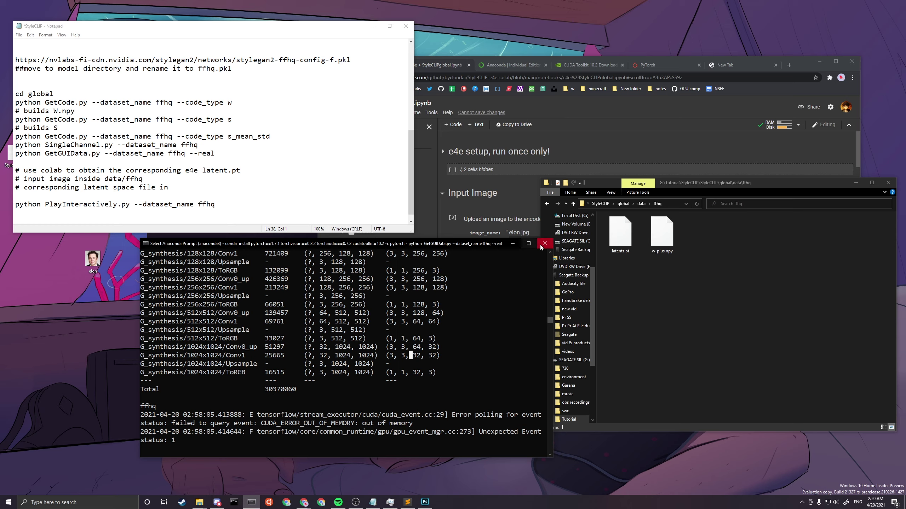
- Open a new Anaconda Prompt, enlarge it over the existing prompt window, and bring the old prompt back to the front
left_click(48, 503)
type("ana")
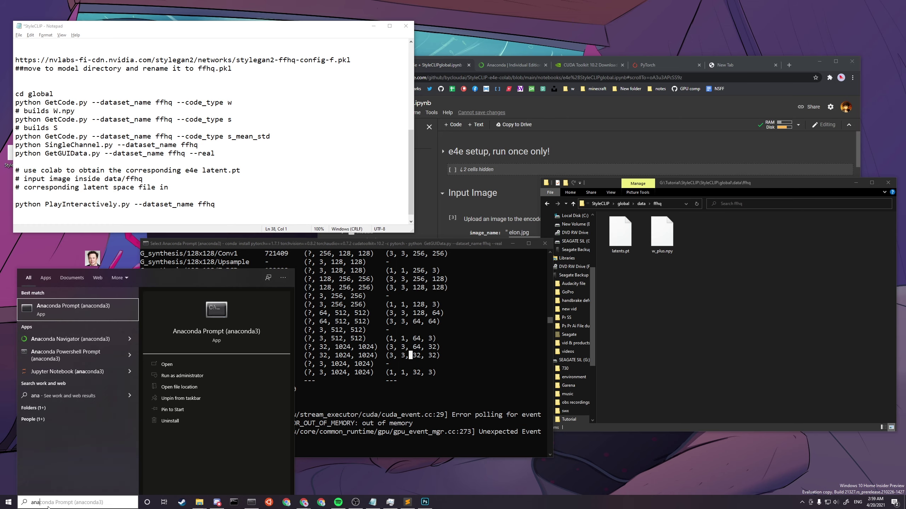
left_click(333, 242)
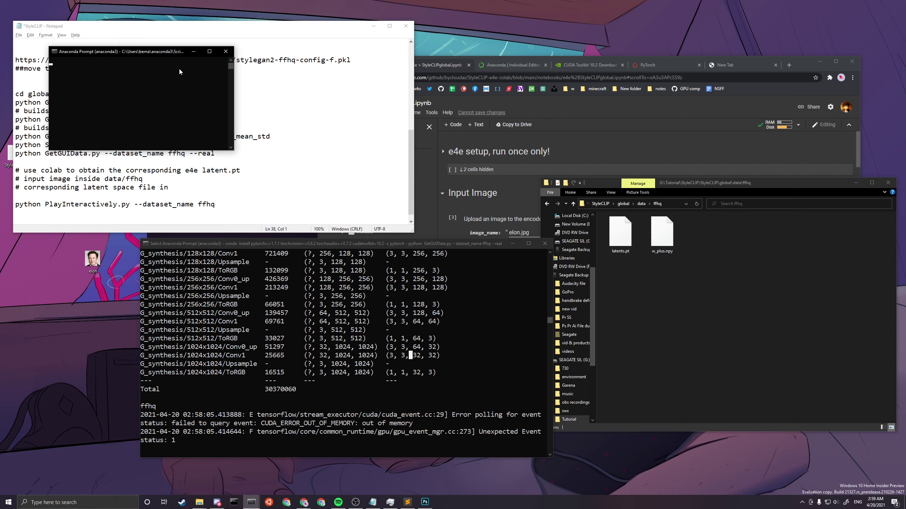
left_click_drag(178, 47, 313, 249)
left_click_drag(368, 352, 570, 461)
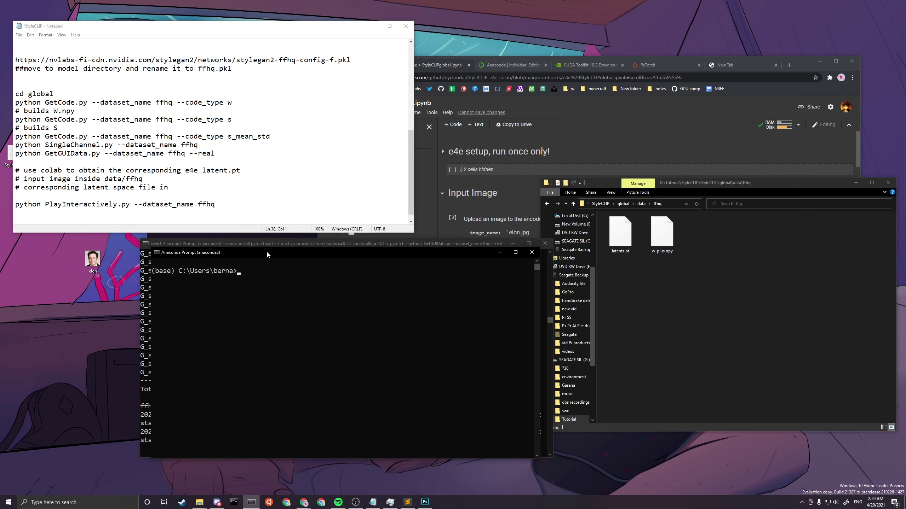
left_click_drag(266, 250, 221, 251)
left_click(543, 250)
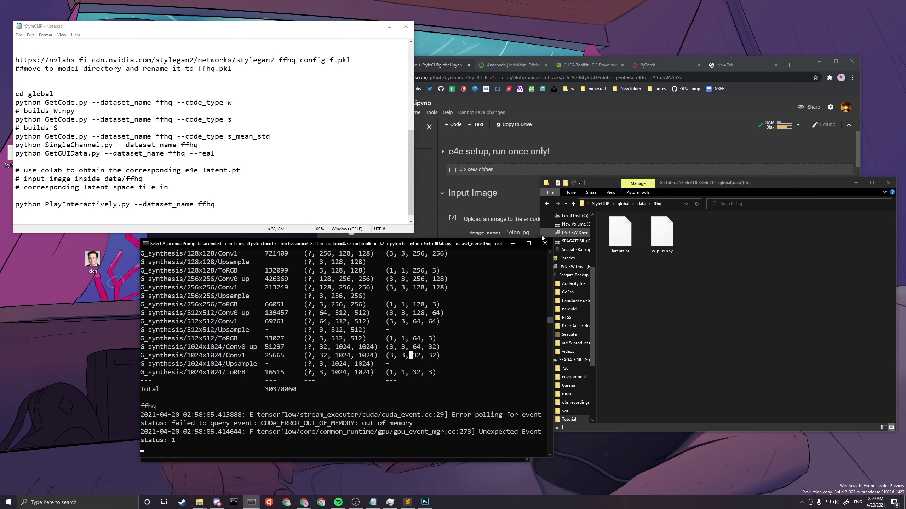
- Close the old Anaconda Prompt and activate the StyleCLIP conda environment in the new prompt
key("alt+F4")
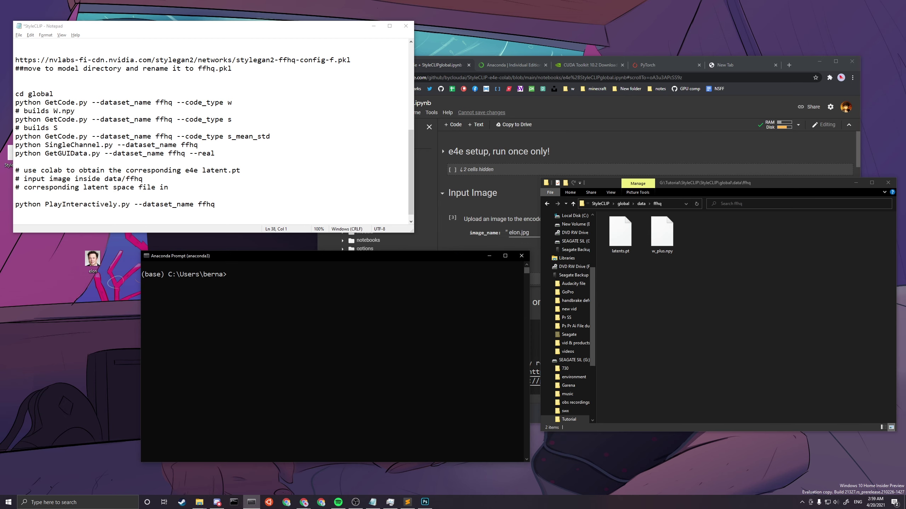
type("conda activate ST")
type("yleCLIP")
key("Return")
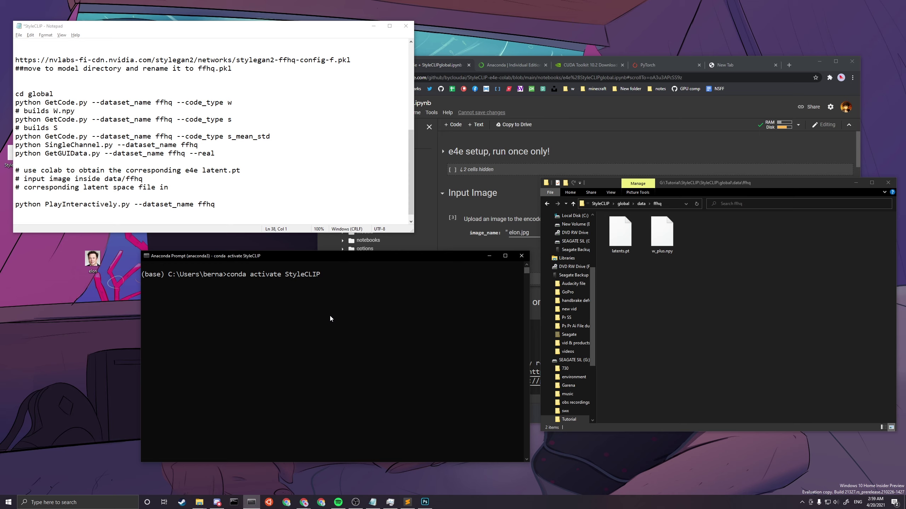
- Switch the prompt to the G: drive and change to the tutorial/styleclip/styleclip/global directory
type("G:")
key("Return")
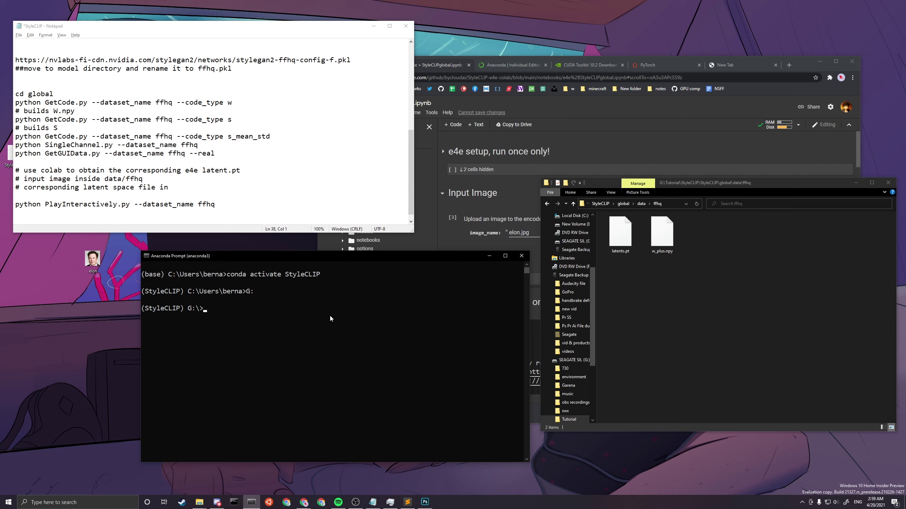
type("cd tutorial/styleclip/stylecli")
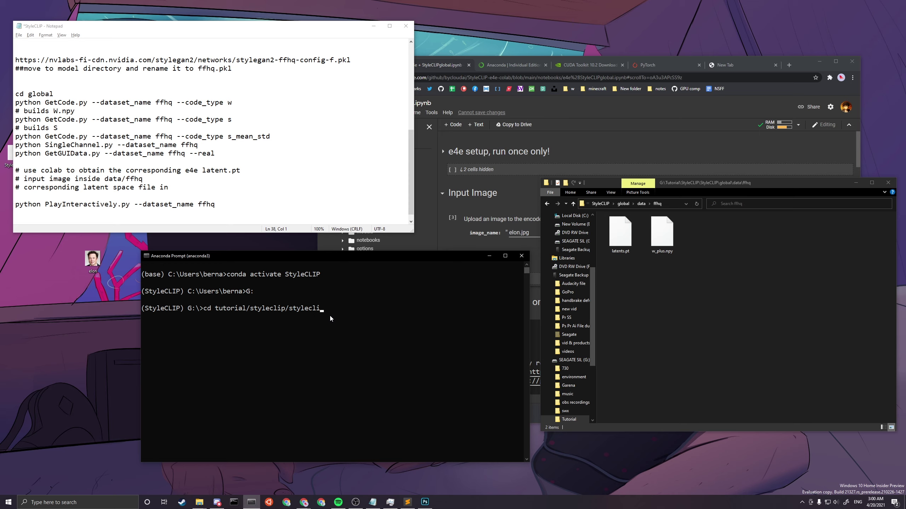
type("p/global")
key("Return")
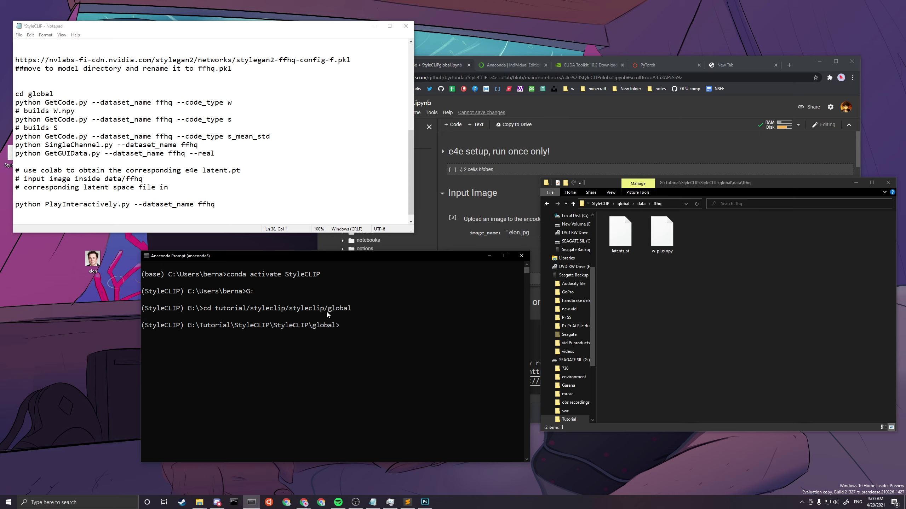
- Copy the elon image from the desktop into the ffhq folder and run "python GetGUIData.py --dataset_name ffhq --real" from the notes in the new prompt
left_click_drag(92, 261, 715, 292)
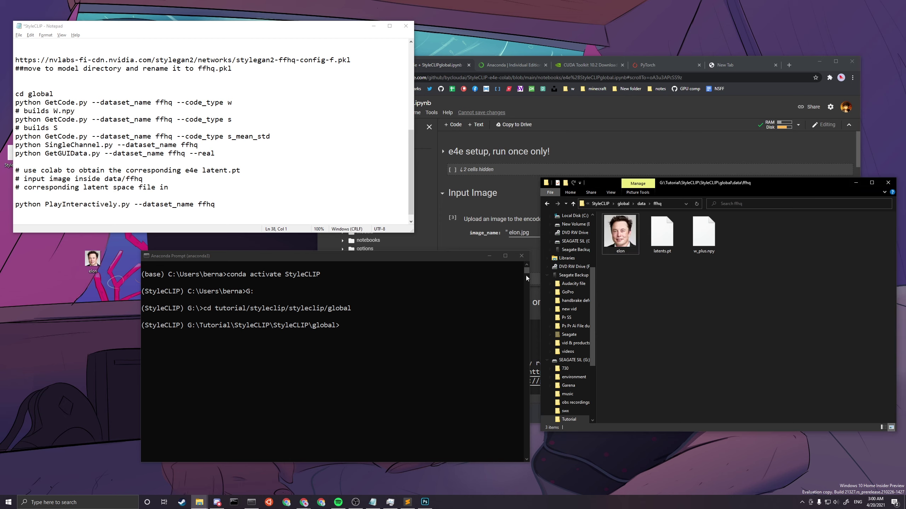
left_click_drag(218, 154, 15, 154)
key("ctrl+c")
left_click(313, 153)
left_click(395, 350)
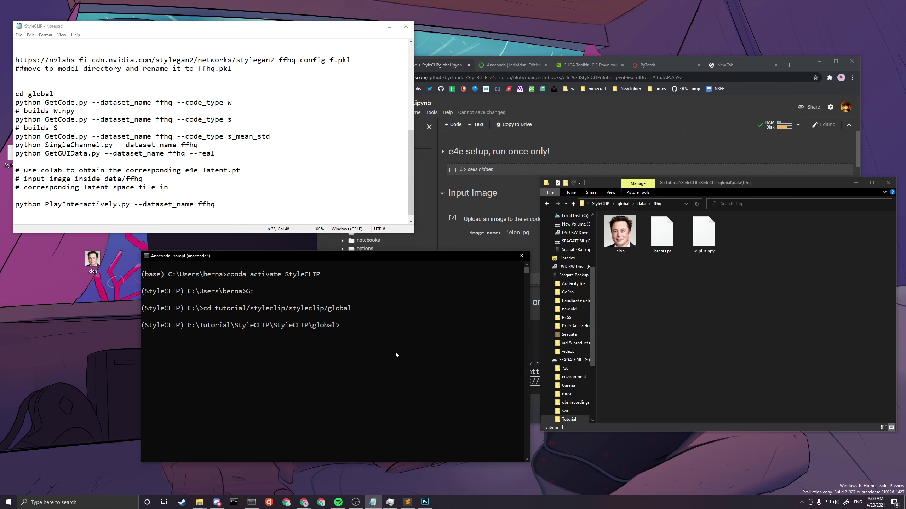
key("ctrl+v")
left_click(349, 351)
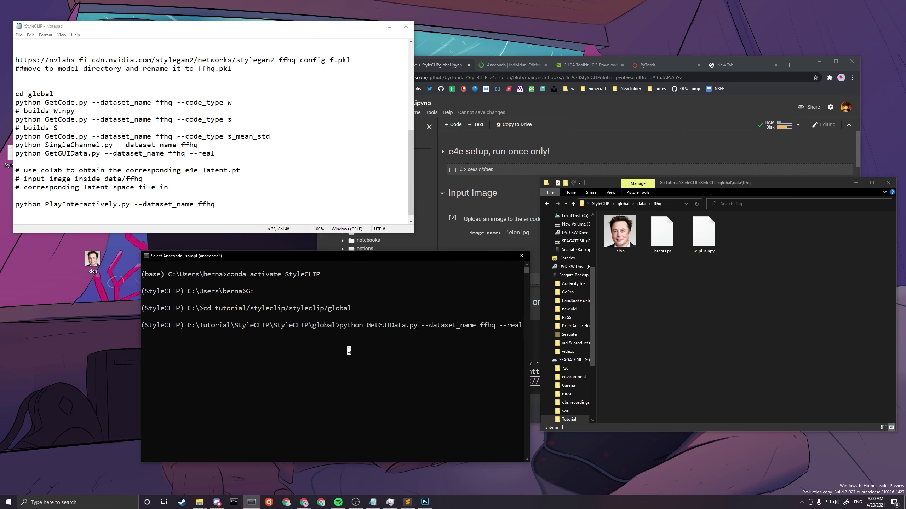
left_click(632, 266)
left_click_drag(669, 267, 666, 301)
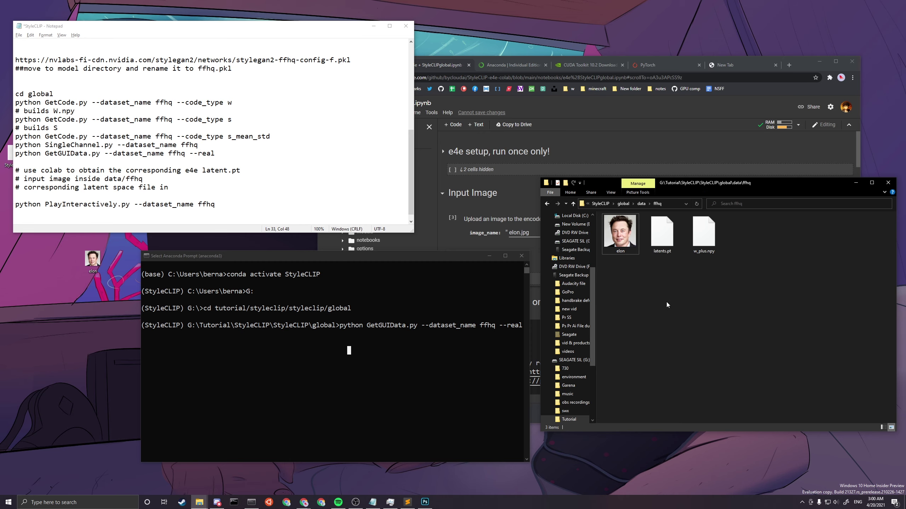
left_click(436, 326)
key("Return")
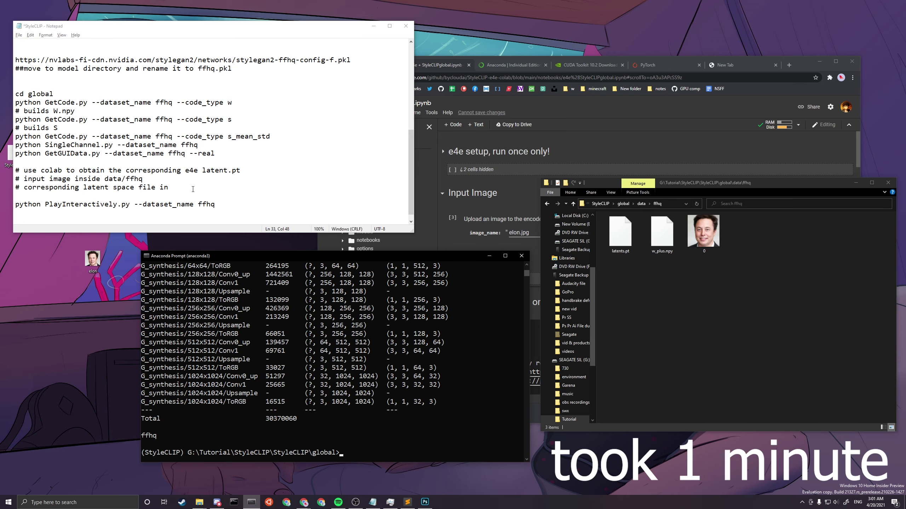